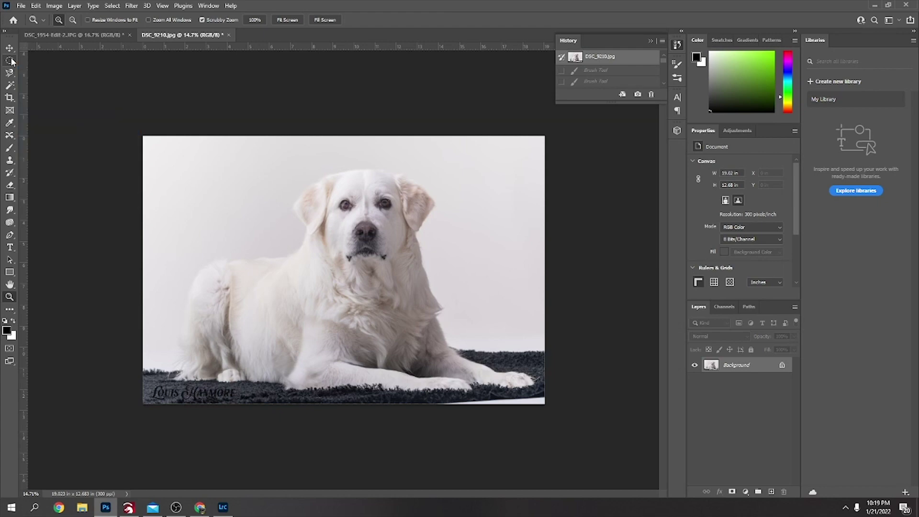
Copy a rectangle around the dog's head onto a new layer and hide the Background
left_click(10, 60)
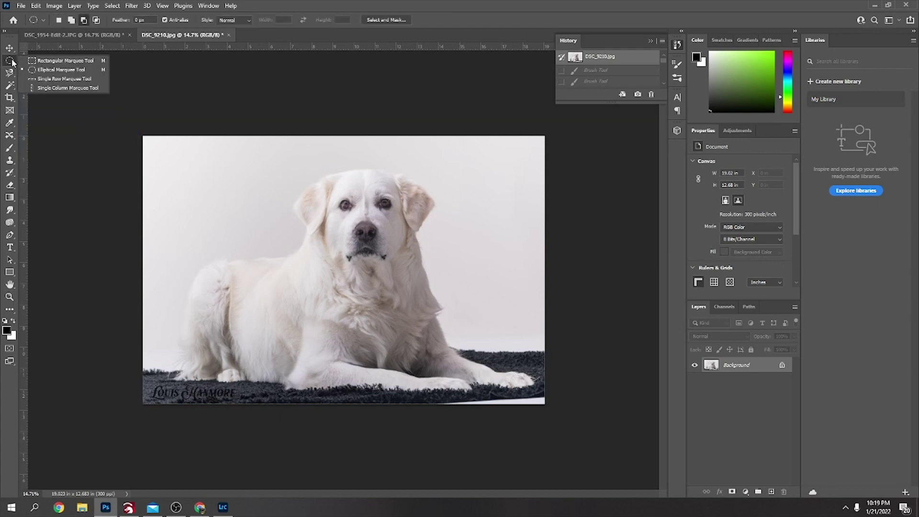
left_click(62, 60)
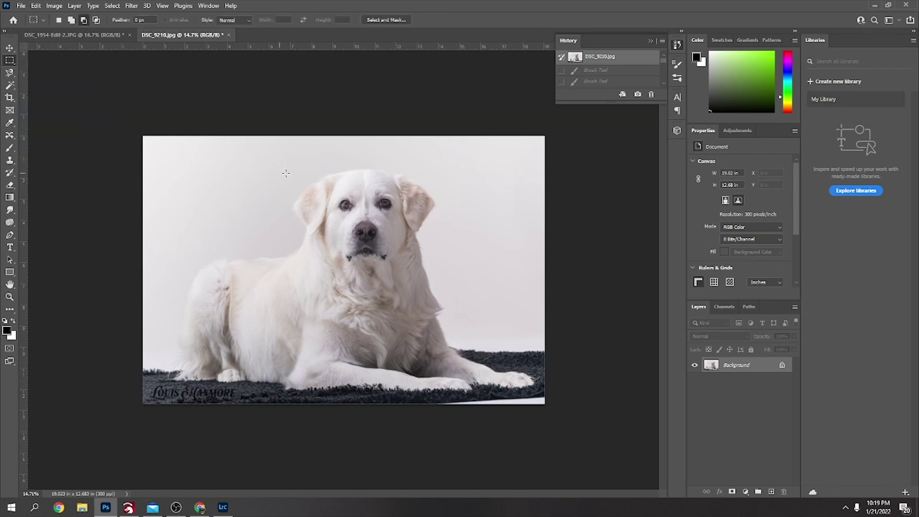
left_click_drag(273, 166, 463, 318)
left_click(463, 319)
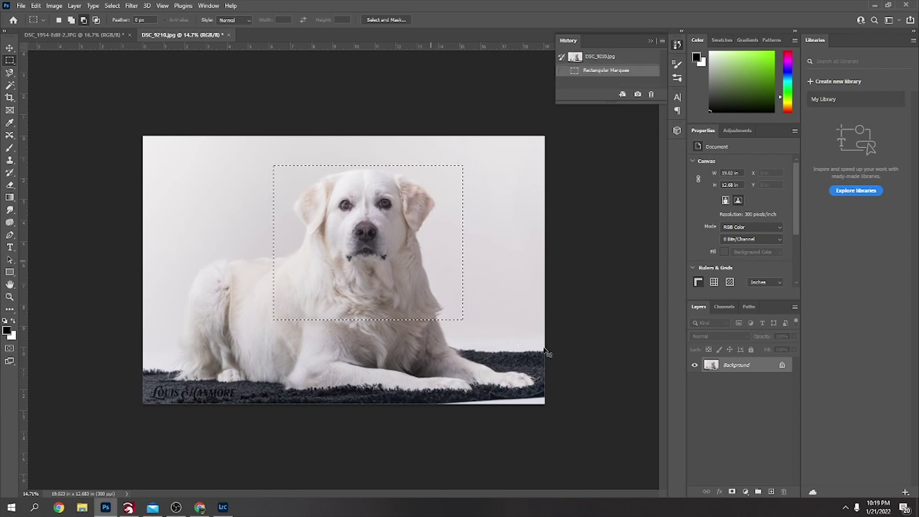
key("ctrl+c")
key("ctrl+v")
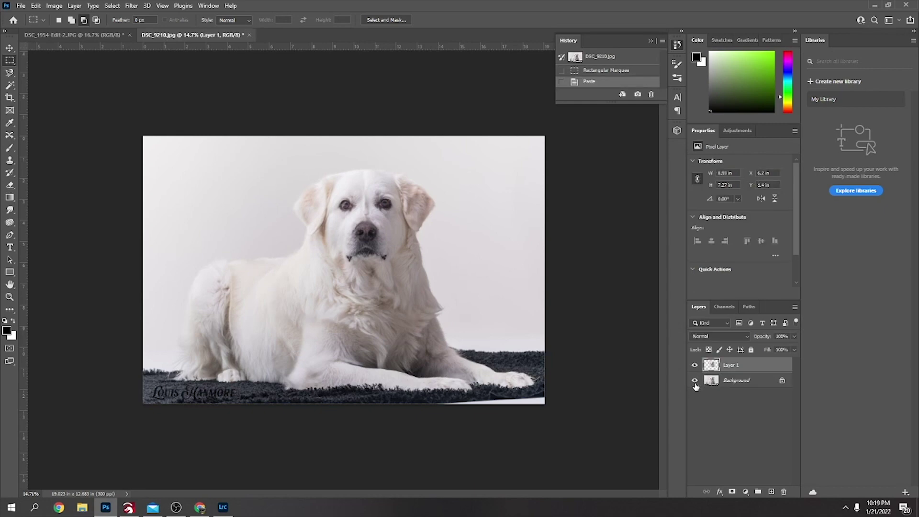
left_click(694, 380)
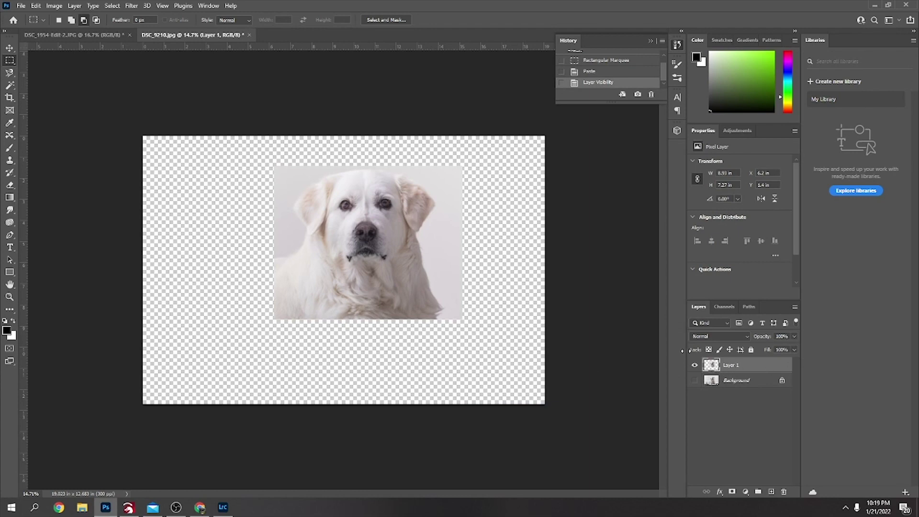
Use Select Subject to copy the dog onto Layer 2, then hide Layer 1
left_click(8, 86)
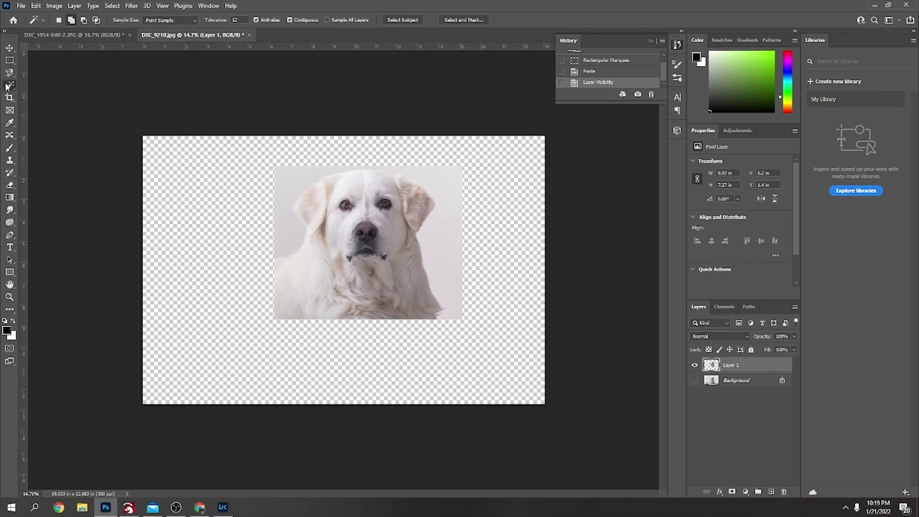
left_click(398, 20)
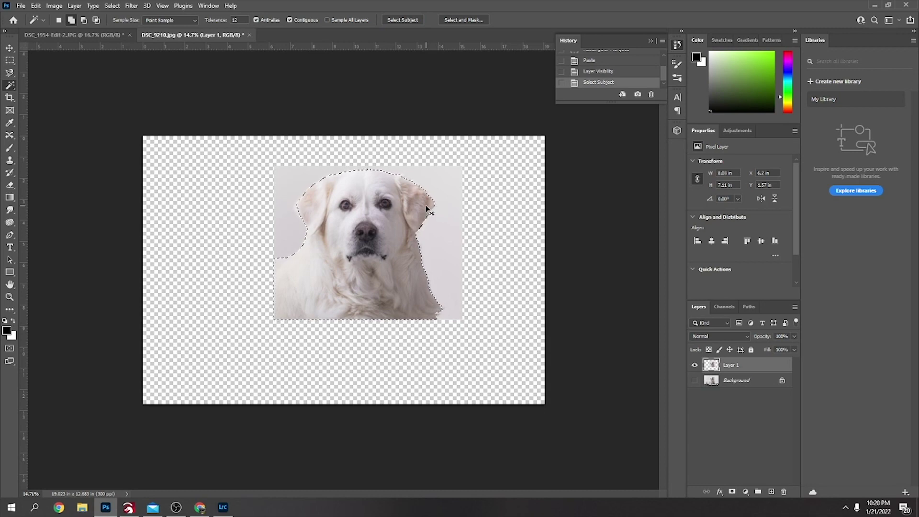
key("ctrl+c")
key("ctrl+v")
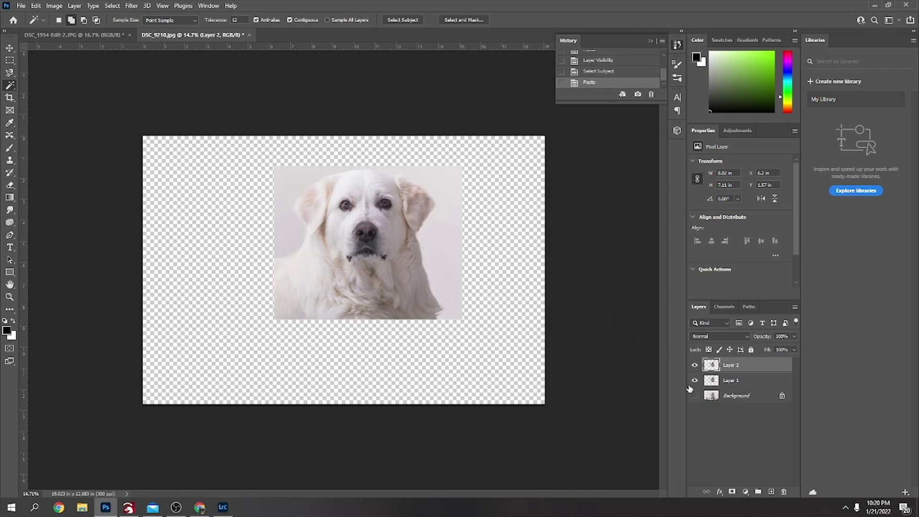
left_click(694, 381)
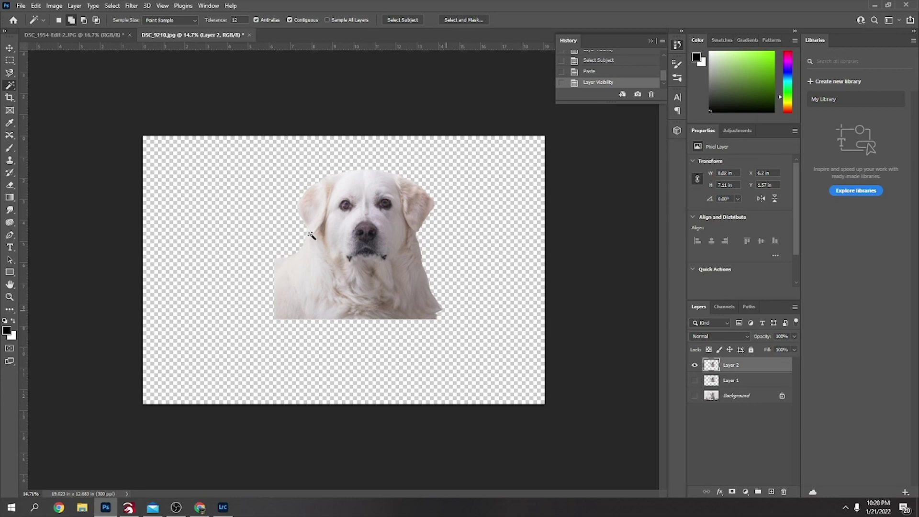
Crop the canvas tightly around the dog cutout
left_click(10, 99)
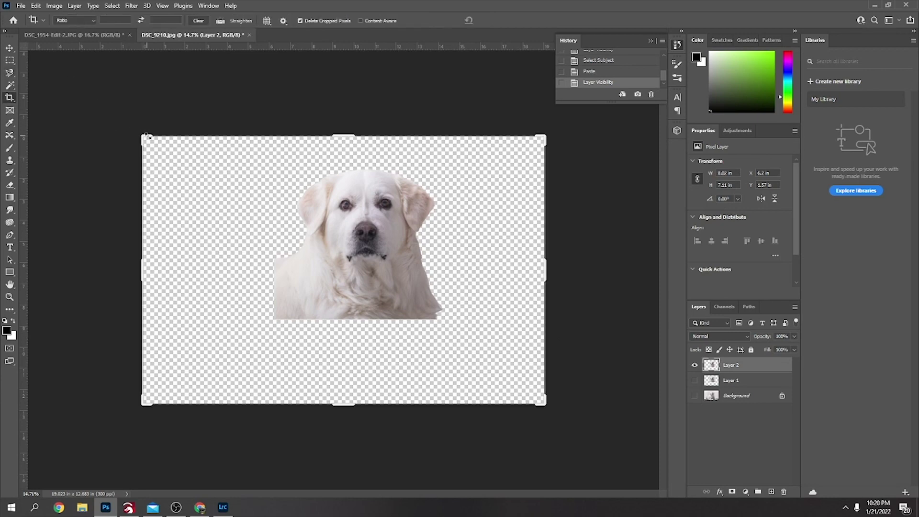
left_click_drag(146, 136, 209, 151)
left_click_drag(480, 388, 433, 352)
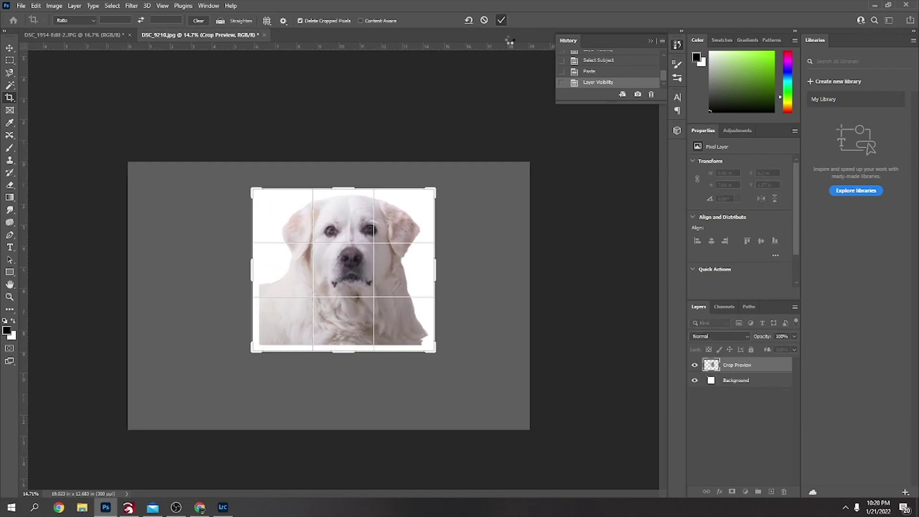
key("Return")
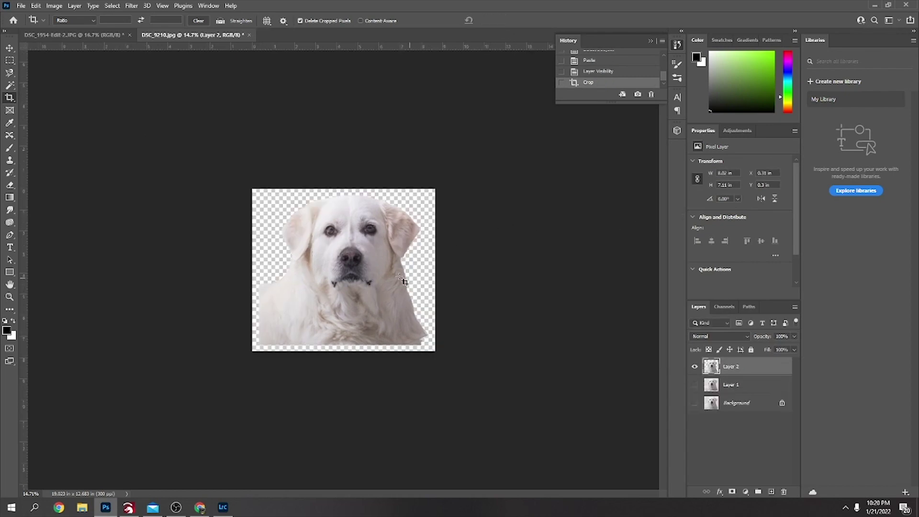
Zoom in on the dog's face and duplicate the dog layer twice
key("z")
left_click_drag(344, 246, 373, 244)
key("ctrl+j")
key("ctrl+j")
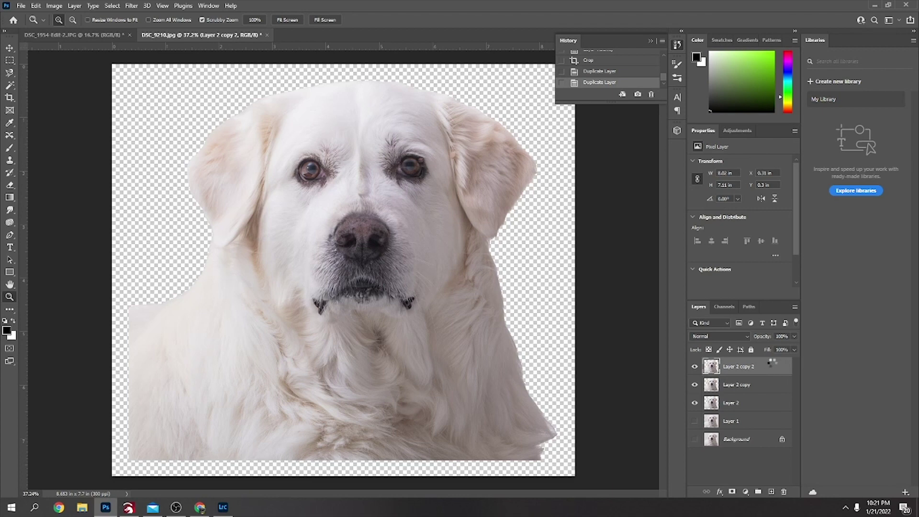
Invert the top dog copy and set its blend mode to Vivid Light
key("ctrl+i")
left_click(745, 339)
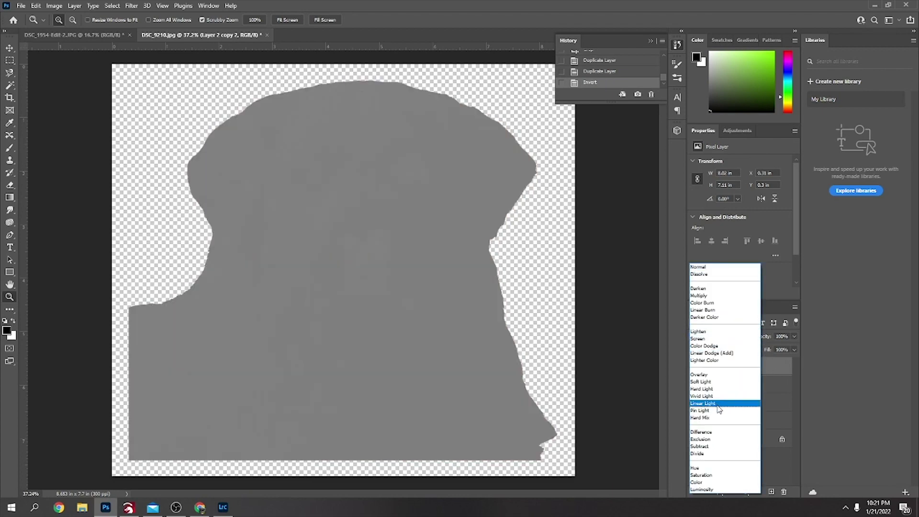
left_click(720, 396)
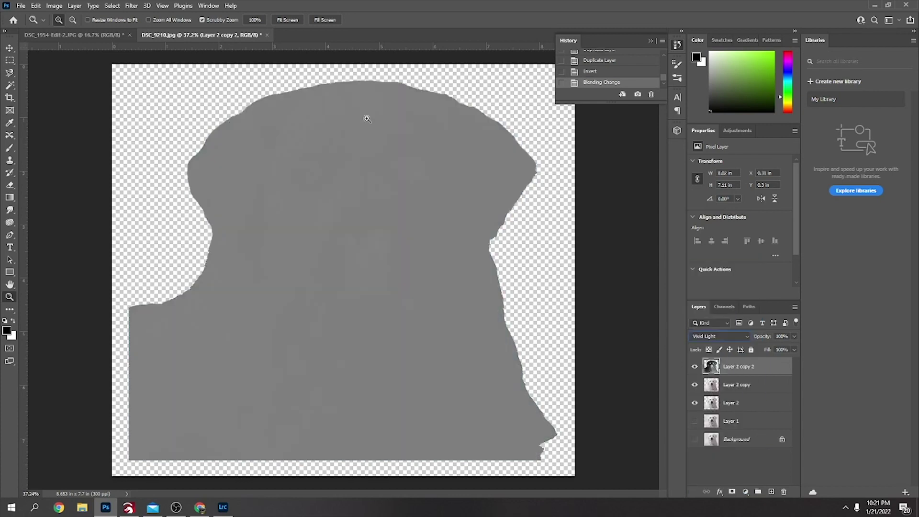
Apply a Gaussian Blur with radius 2.4 to the inverted copy
left_click(132, 6)
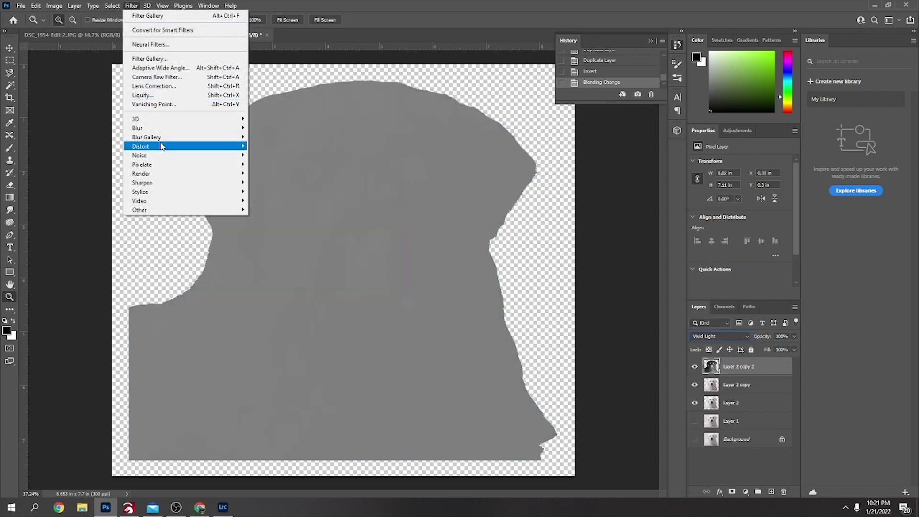
mouse_move(169, 128)
left_click(266, 163)
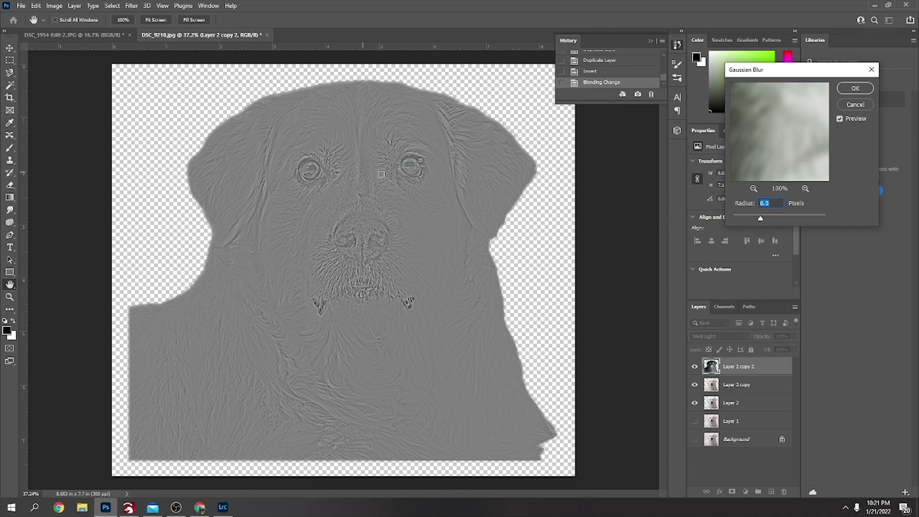
mouse_move(762, 223)
left_mouse_down()
mouse_move(747, 221)
mouse_move(763, 222)
left_mouse_up()
left_click(856, 88)
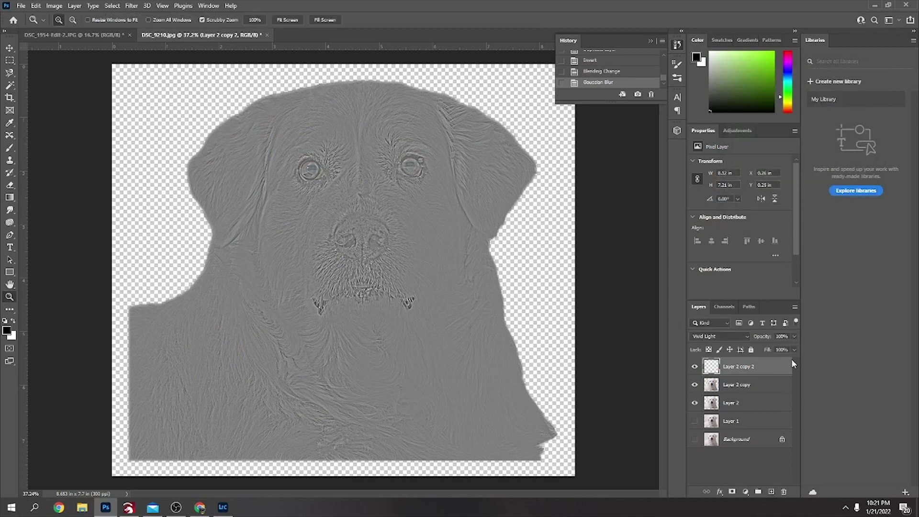
Group both dog copies into Group 1 and set it to Overlay
left_click(767, 391, "shift")
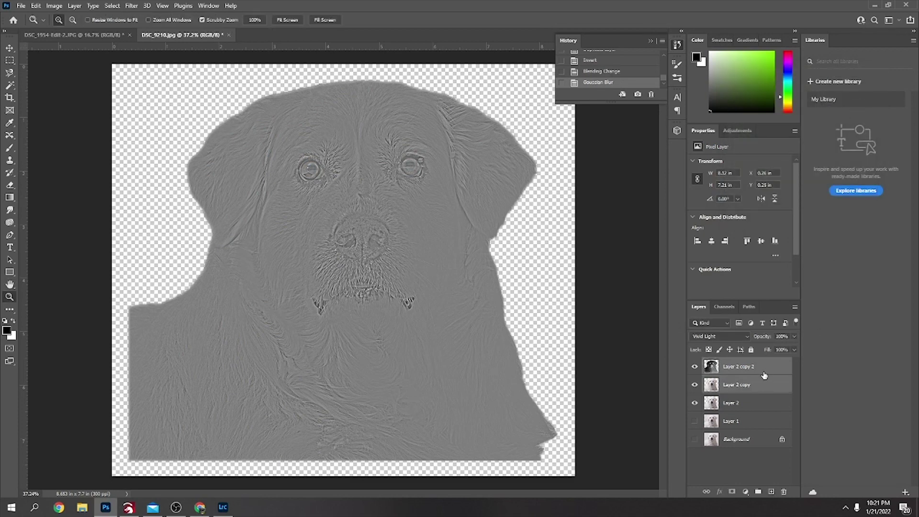
key("ctrl+g")
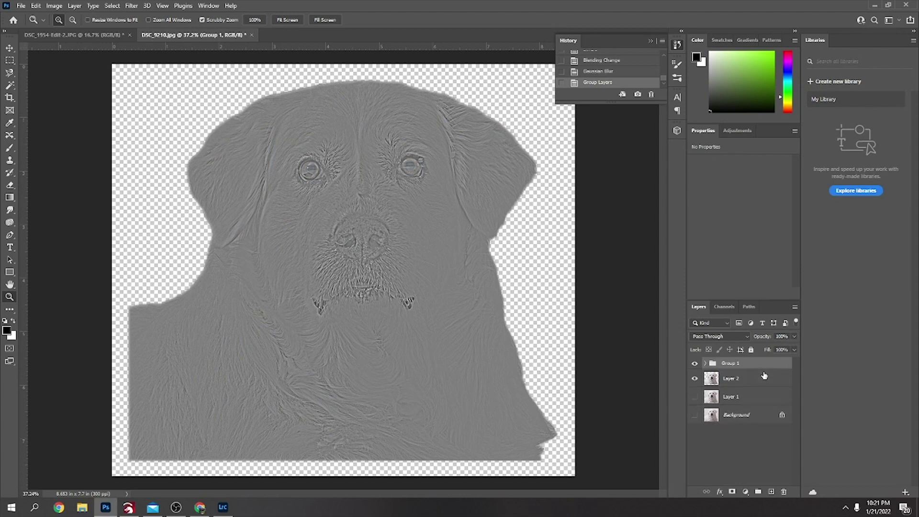
left_click(736, 337)
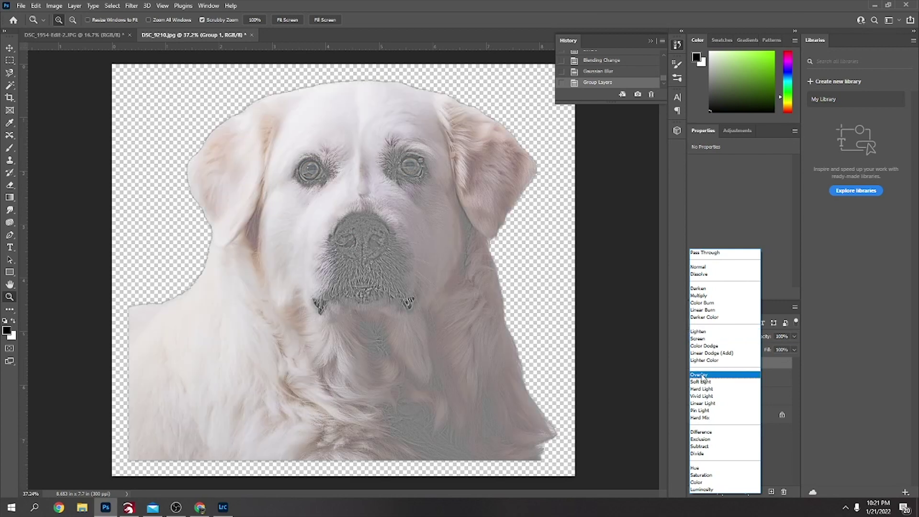
left_click(702, 375)
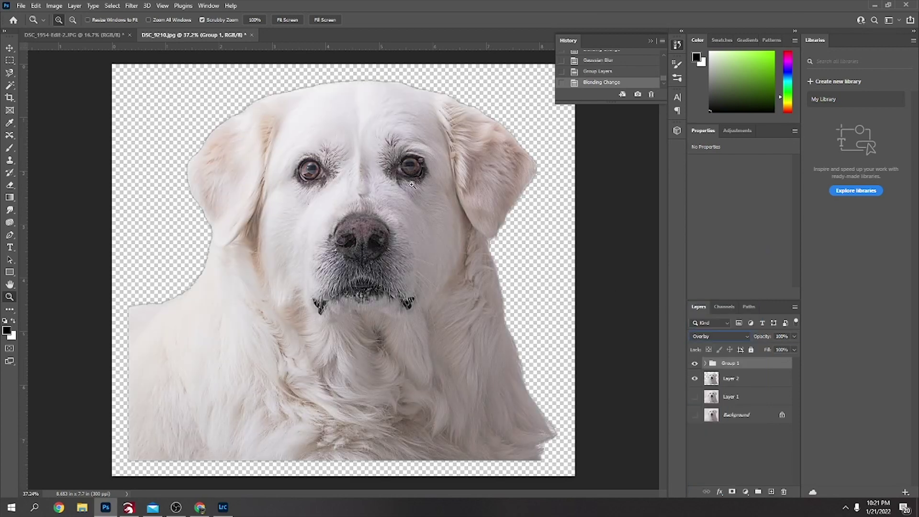
Zoom in on the eyes and toggle Group 1 on and off to compare sharpness
left_click_drag(347, 154, 398, 158)
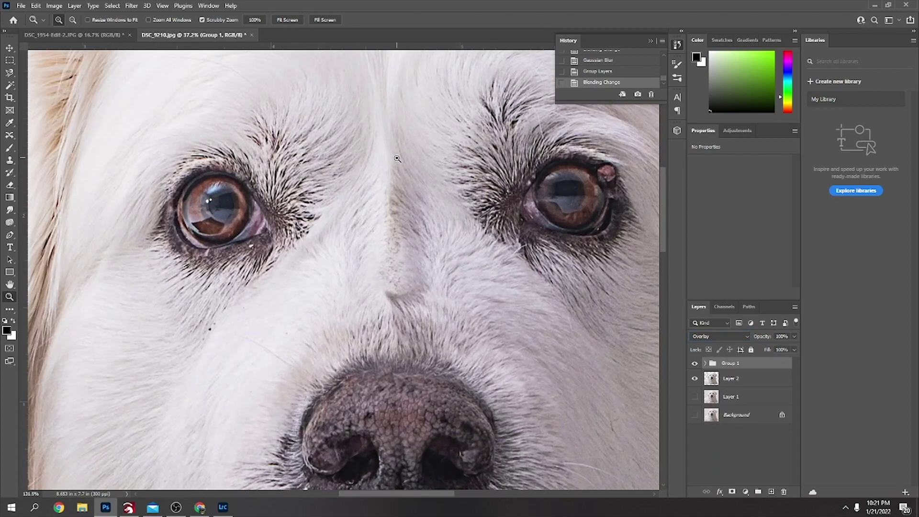
left_click(695, 364)
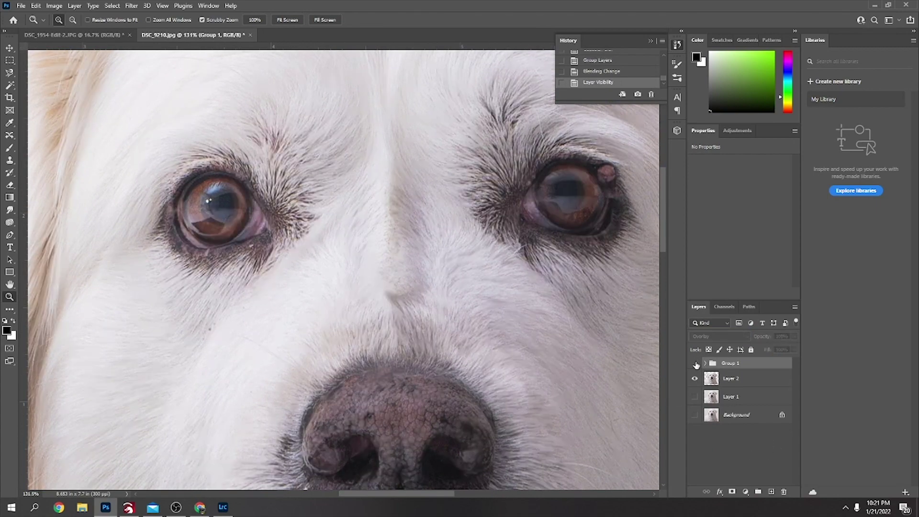
left_click(695, 364)
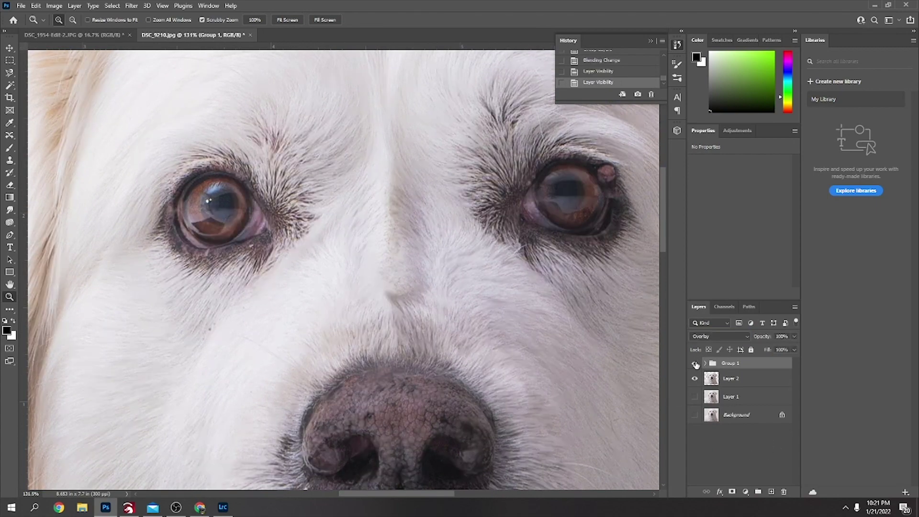
left_click(695, 365)
left_click(695, 364)
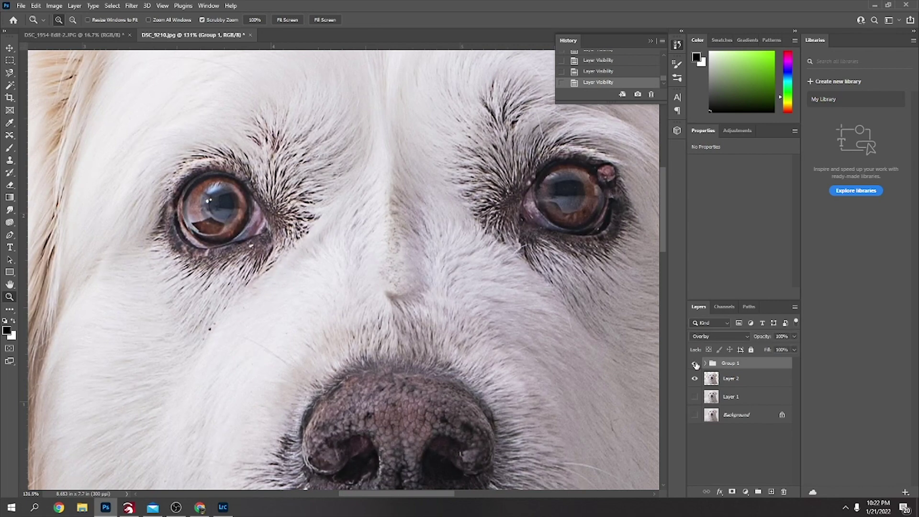
left_click_drag(534, 340, 482, 334)
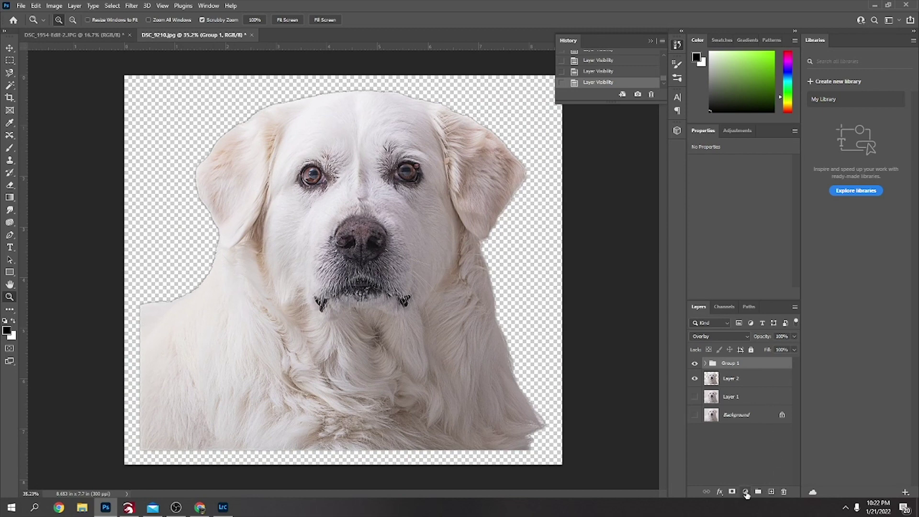
Add a Black & White adjustment with lower Yellows, Reds and Cyans, plus an empty Layer 3
left_click(745, 493)
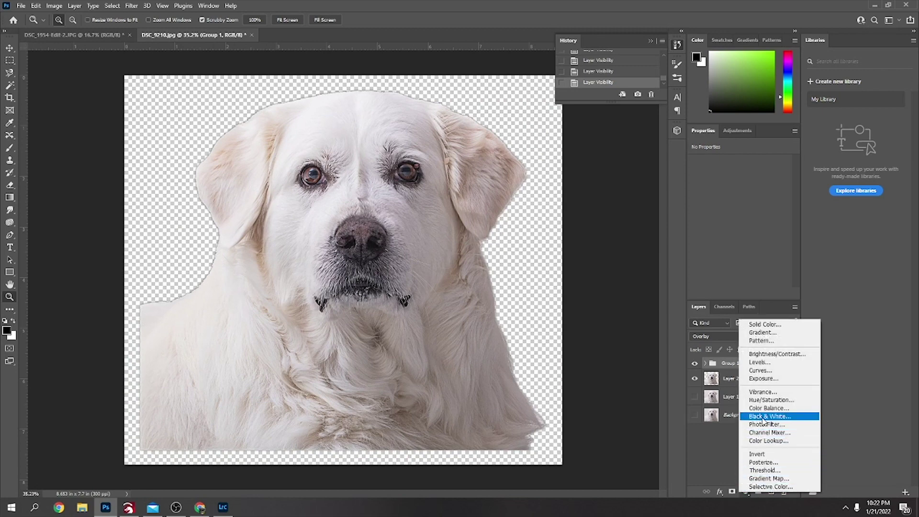
left_click(765, 416)
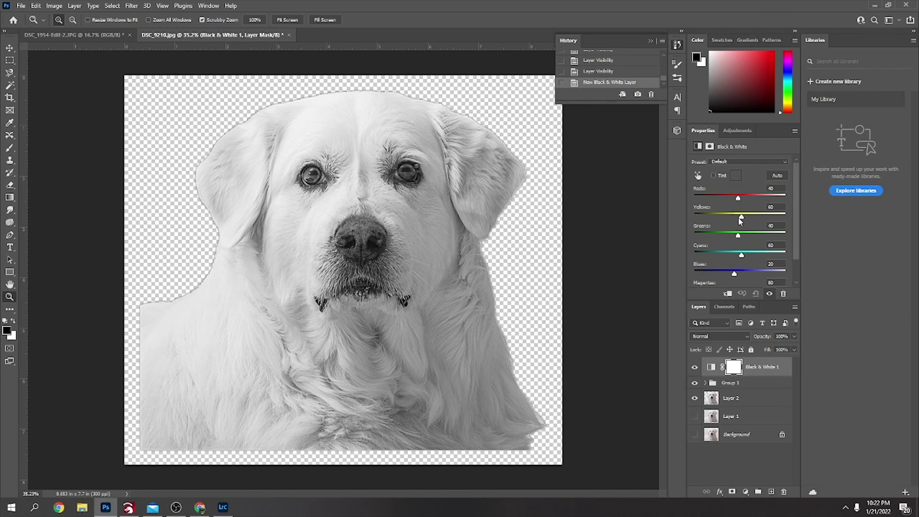
left_click_drag(741, 217, 694, 222)
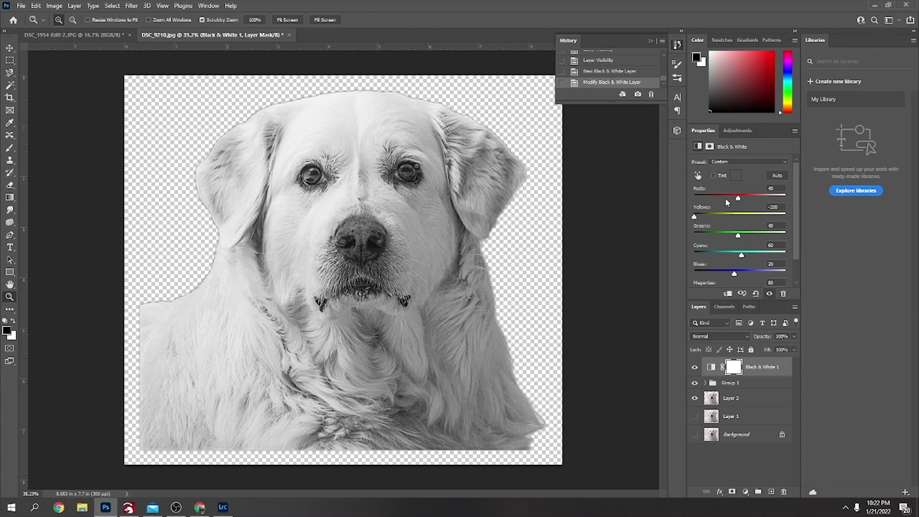
mouse_move(737, 198)
left_mouse_down()
mouse_move(697, 201)
mouse_move(738, 199)
mouse_move(725, 199)
left_mouse_up()
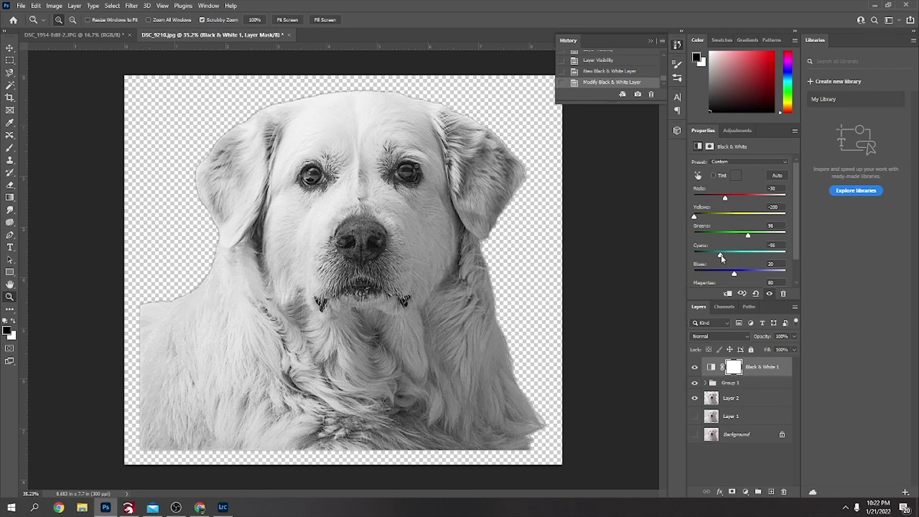
left_click_drag(776, 255, 764, 273)
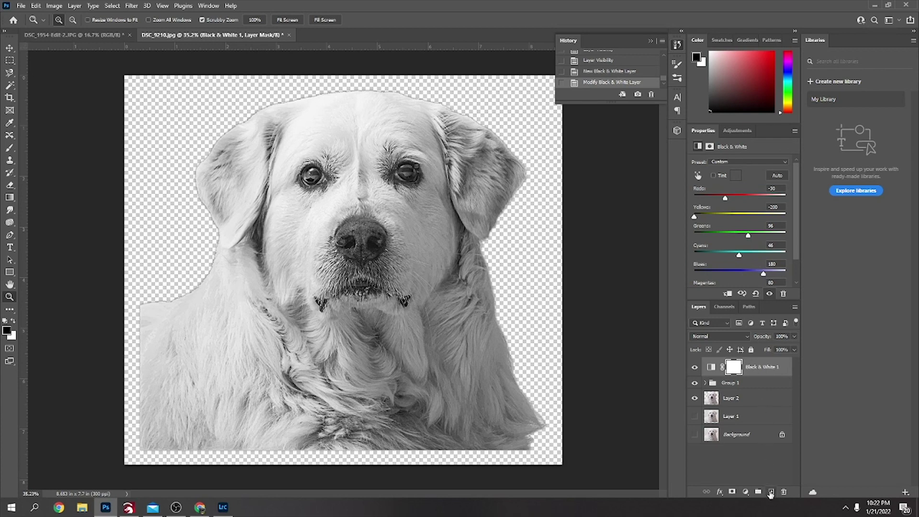
left_click(771, 492)
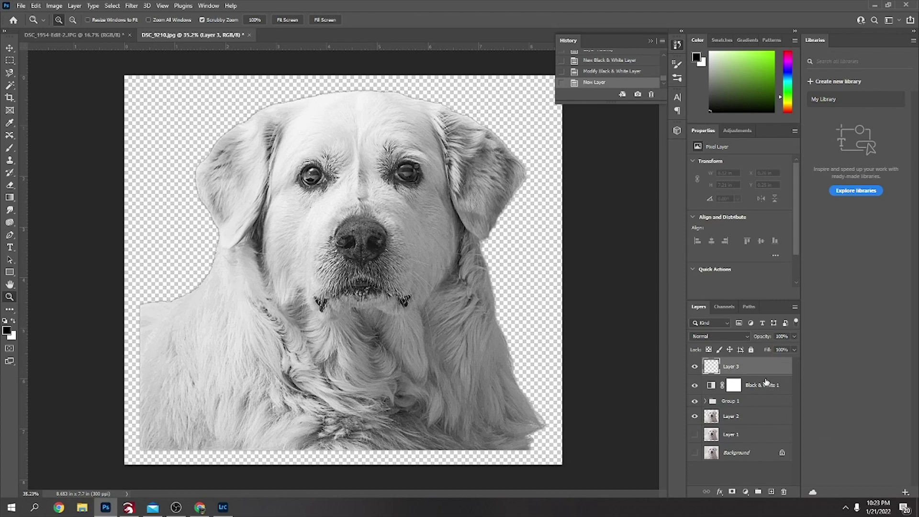
Fill Layer 3 with 50% gray
left_click(38, 6)
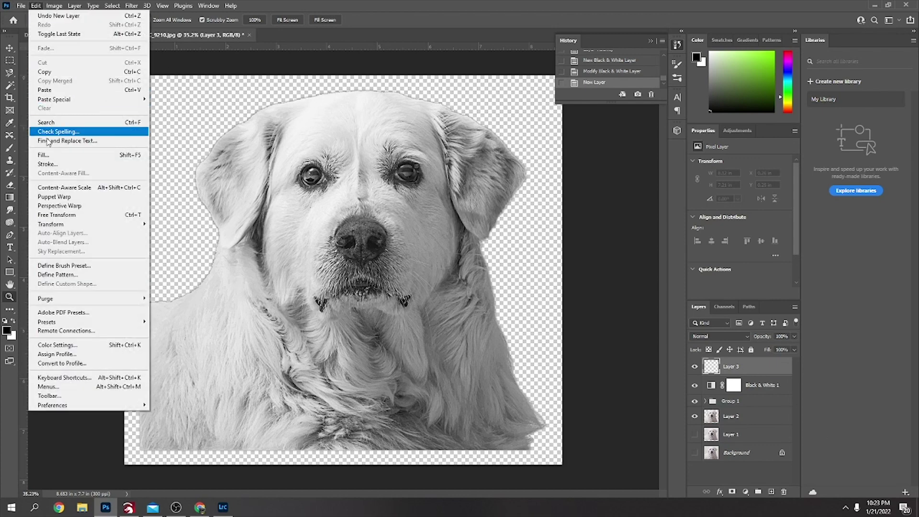
left_click(61, 155)
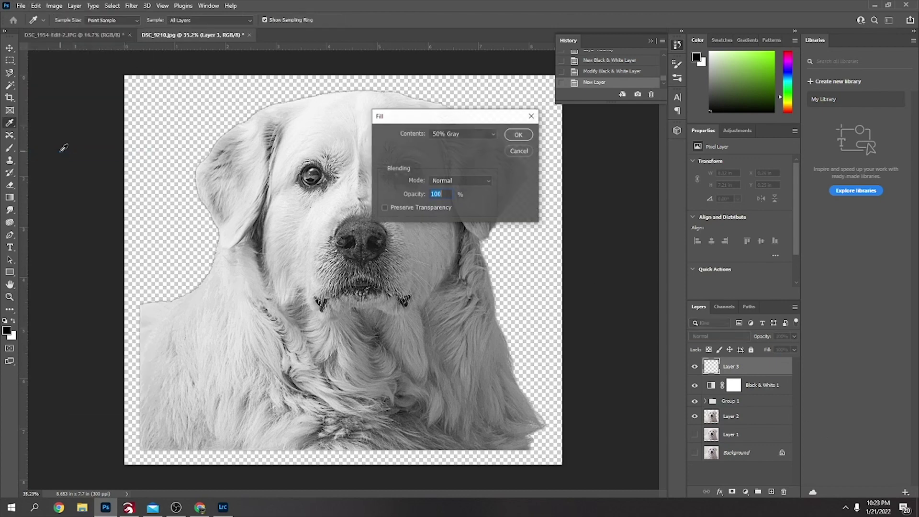
left_click(510, 136)
key("z")
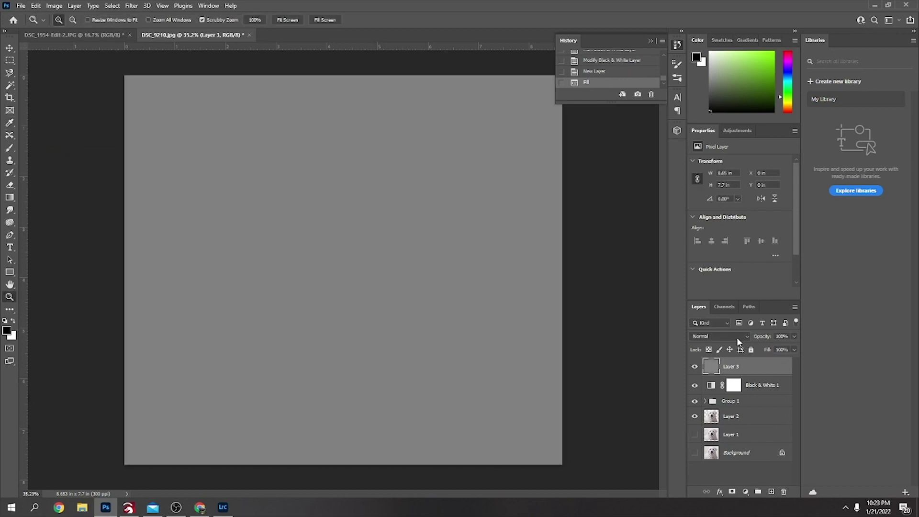
Set the gray layer to Overlay and toggle its visibility to compare
left_click(741, 338)
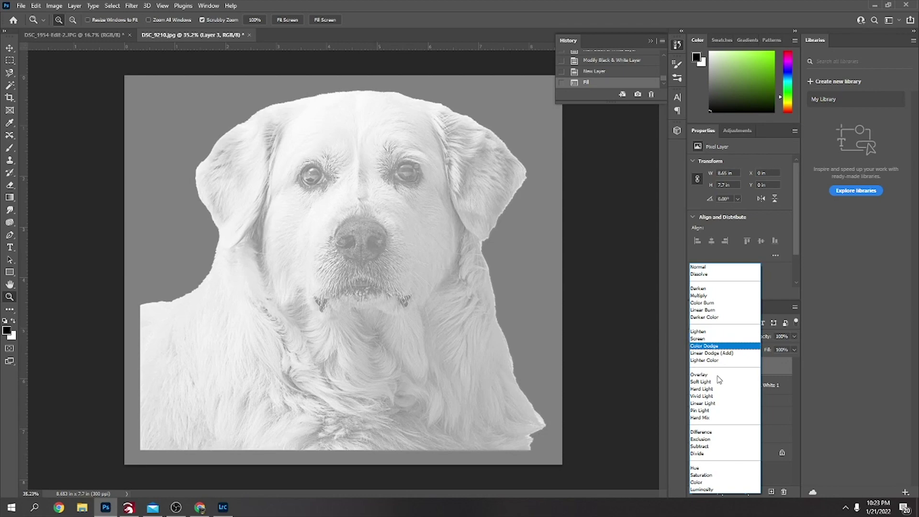
left_click(717, 375)
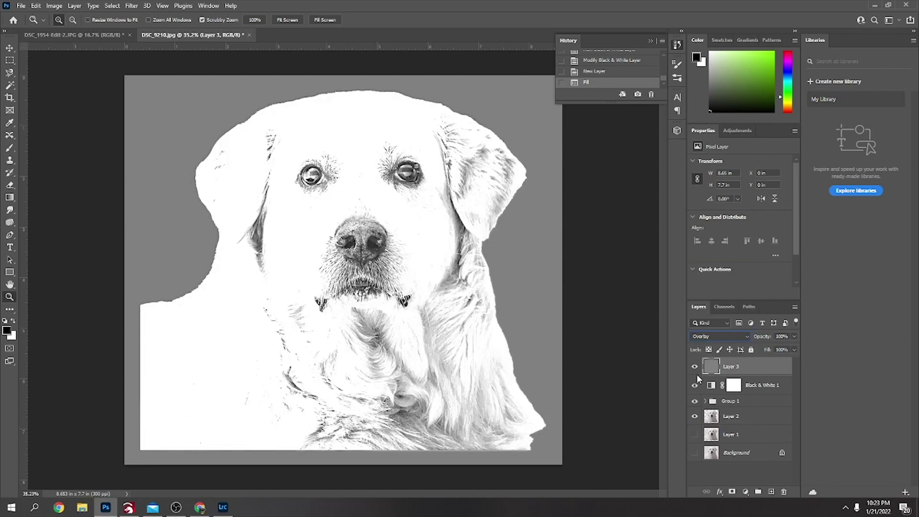
left_click(695, 368)
left_click(694, 367)
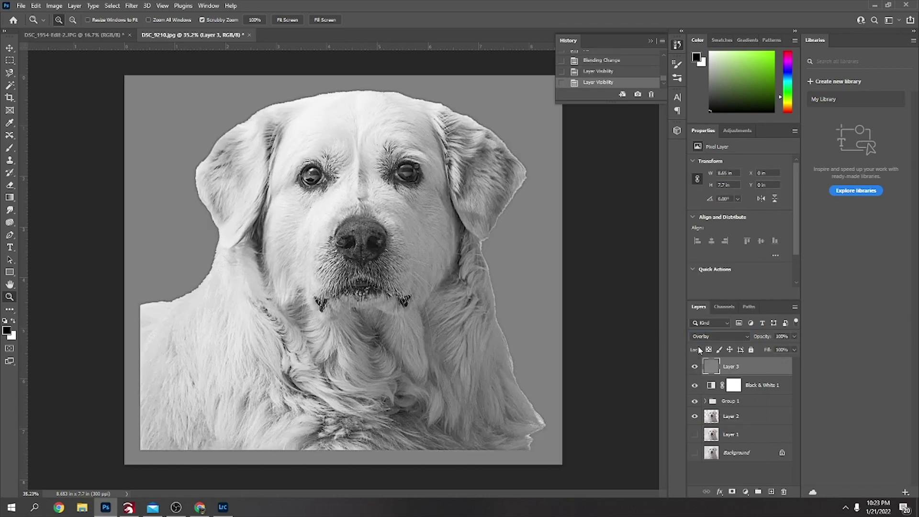
Mask the gray layer to the dog's outline using Layer 2's selection, then target its pixels
left_click(710, 417, "ctrl")
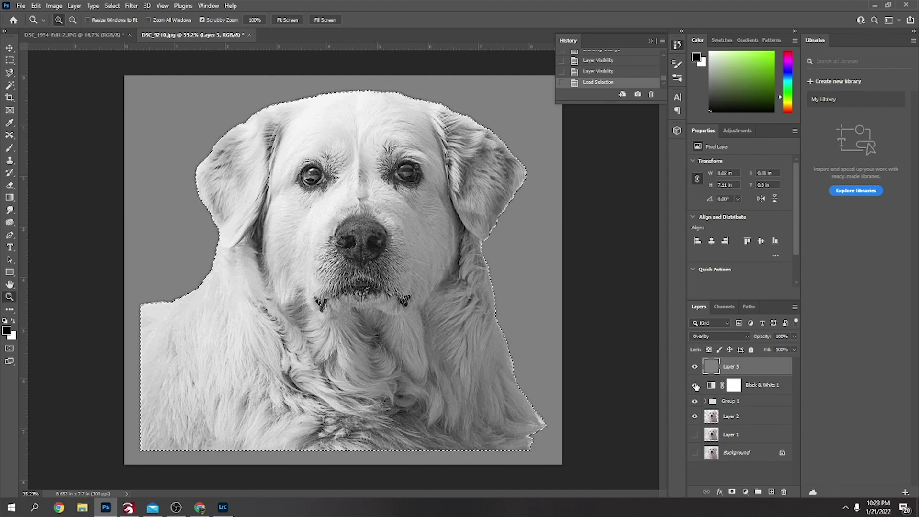
left_click(731, 492)
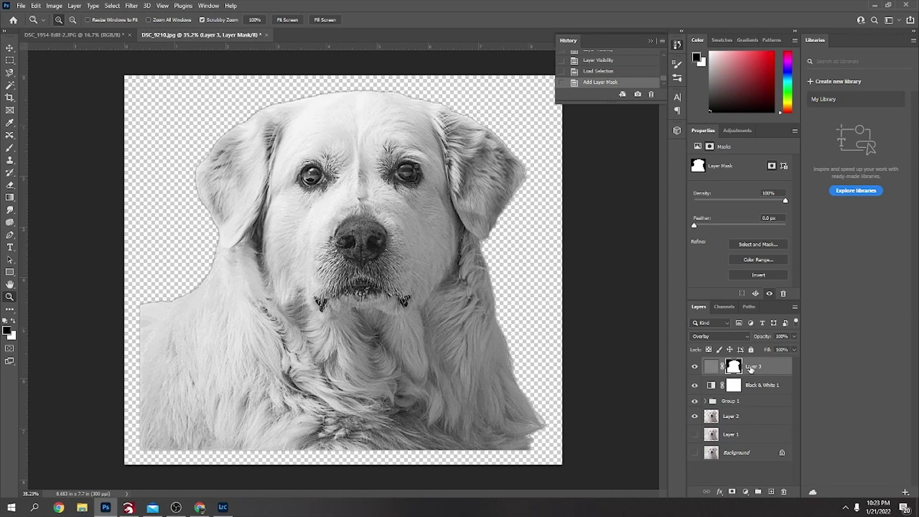
left_click(710, 366)
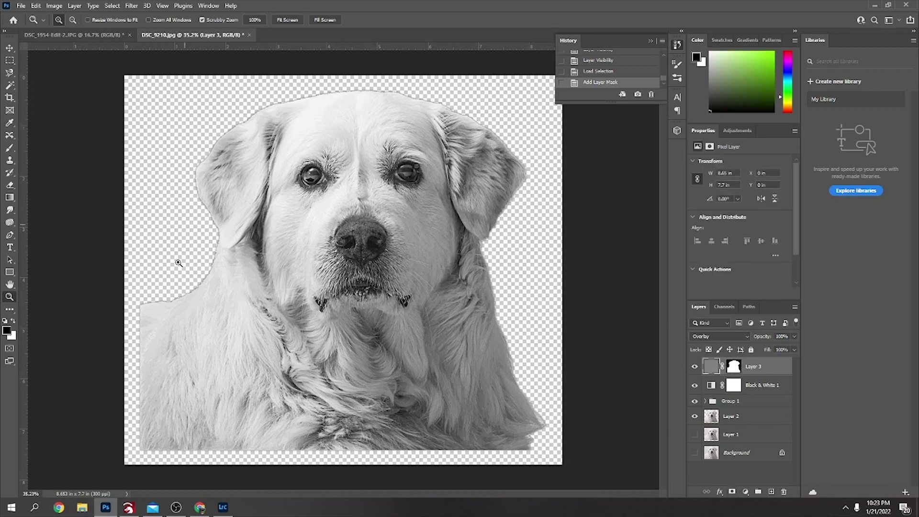
Paint black with a soft 175 px brush to darken the dog's forehead
left_click(9, 148)
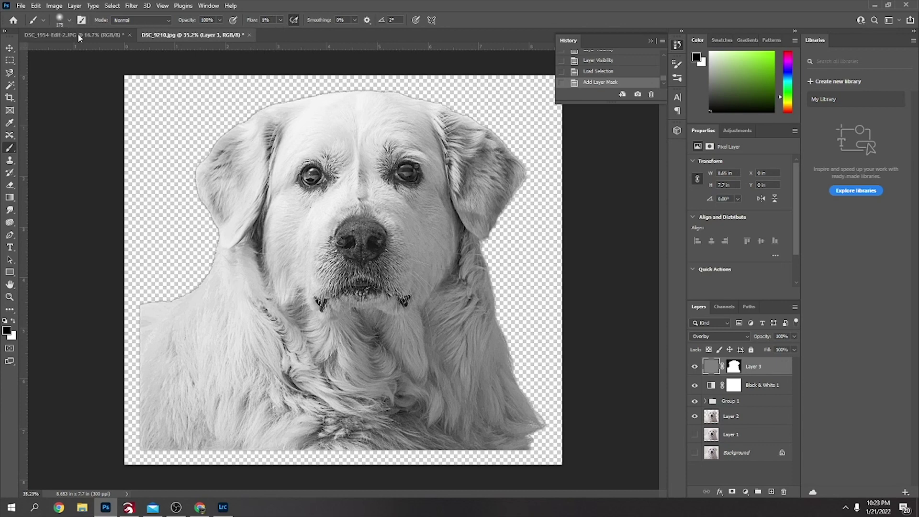
left_click(68, 22)
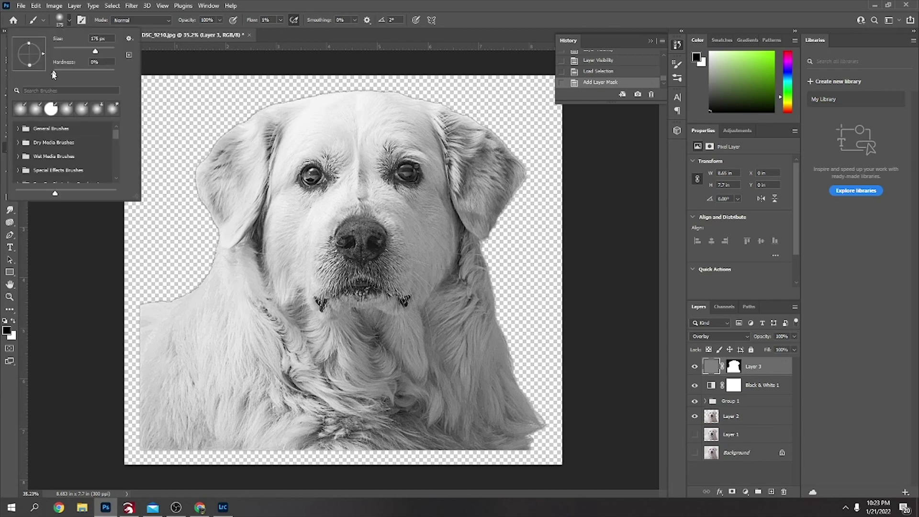
left_click(71, 22)
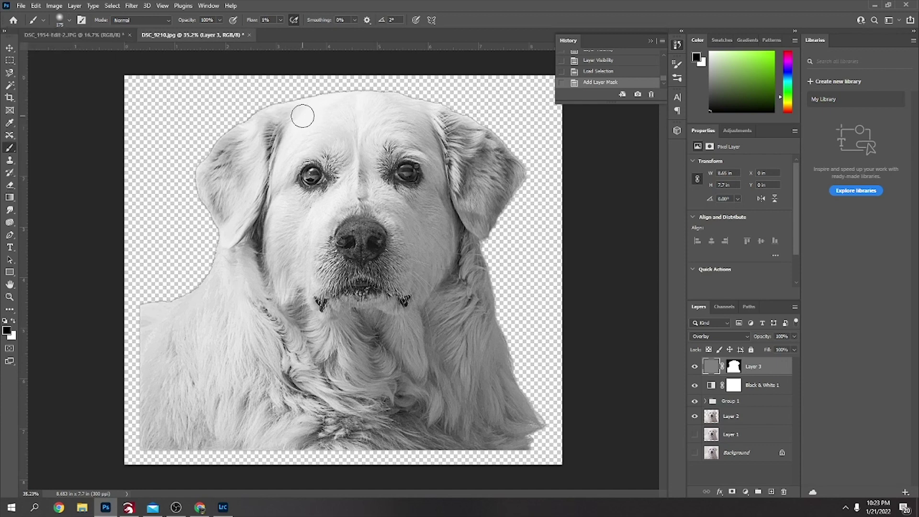
mouse_move(332, 123)
left_mouse_down()
mouse_move(299, 143)
mouse_move(317, 134)
mouse_move(306, 136)
mouse_move(428, 131)
mouse_move(402, 127)
left_mouse_up()
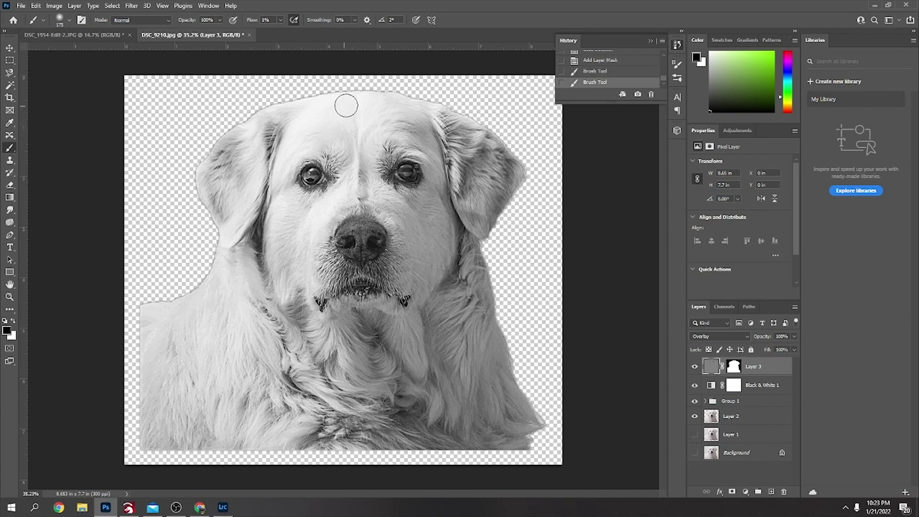
left_click_drag(290, 104, 355, 93)
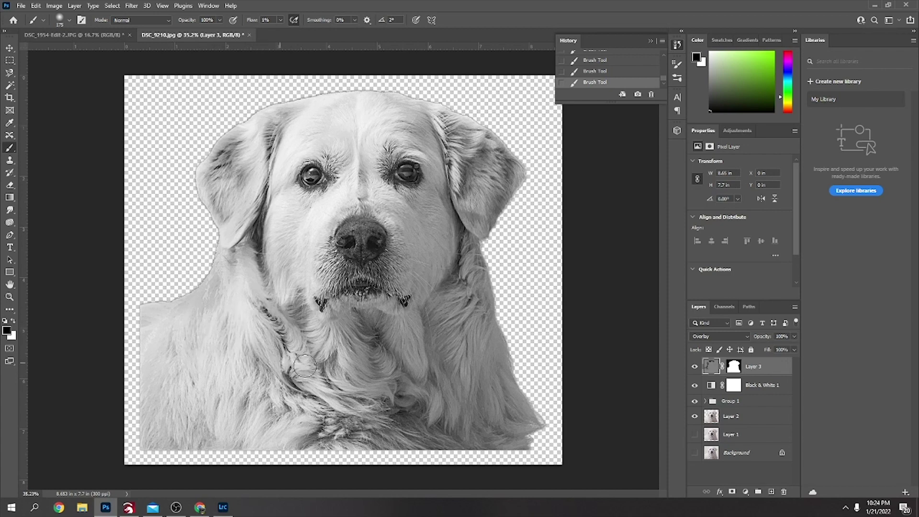
Darken the chest and neck fur, redoing the strokes at 23% brush opacity
mouse_move(328, 420)
left_mouse_down()
mouse_move(361, 441)
mouse_move(407, 407)
mouse_move(430, 414)
mouse_move(463, 298)
mouse_move(416, 313)
mouse_move(448, 318)
mouse_move(419, 340)
left_mouse_up()
mouse_move(451, 365)
left_mouse_down()
mouse_move(488, 345)
mouse_move(452, 386)
left_mouse_up()
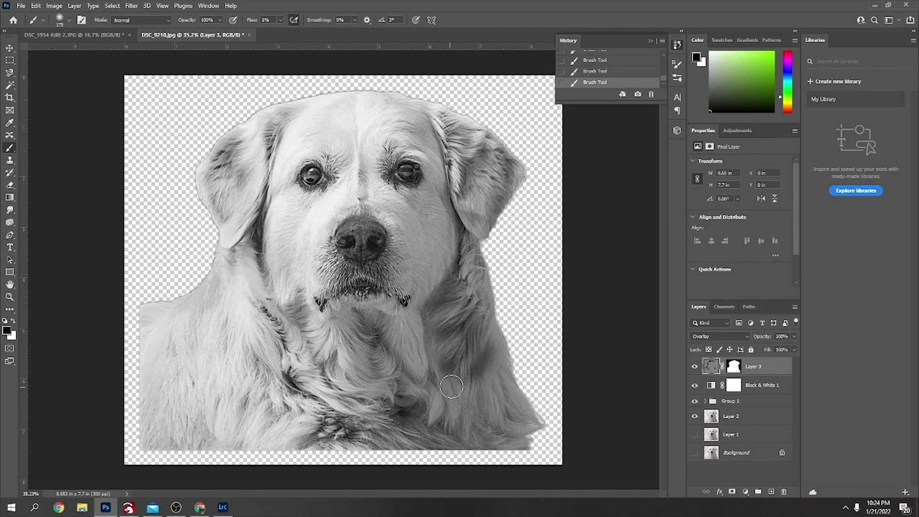
key("ctrl+z")
key("ctrl+z")
key("ctrl+z")
key("ctrl+z")
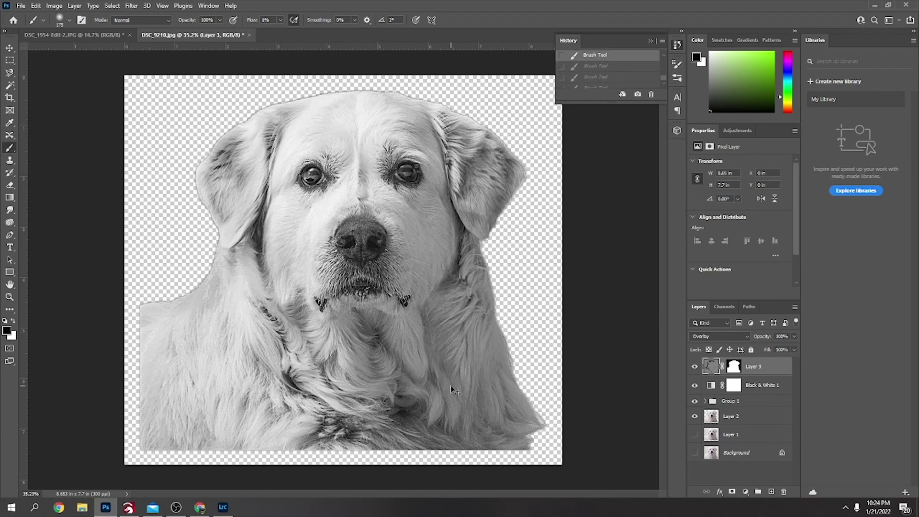
mouse_move(463, 303)
left_mouse_down()
mouse_move(447, 330)
mouse_move(442, 316)
left_mouse_up()
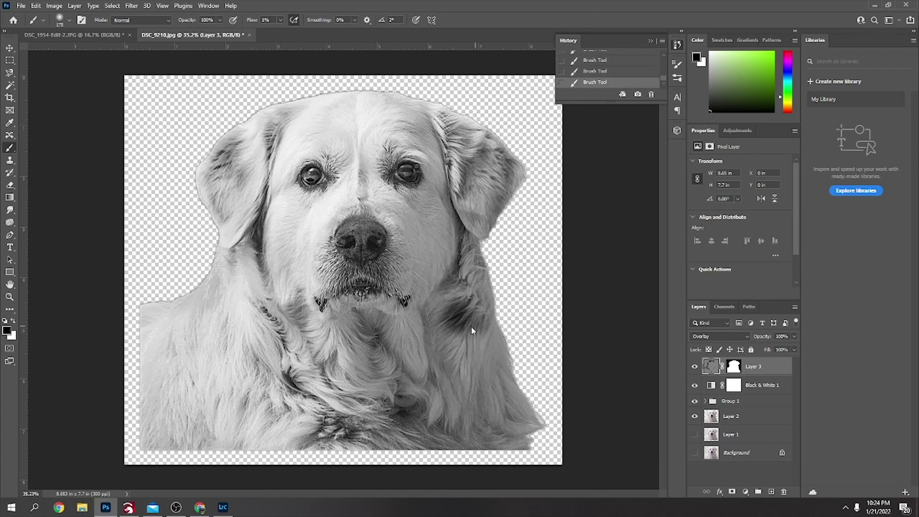
key("ctrl+z")
key("ctrl+z")
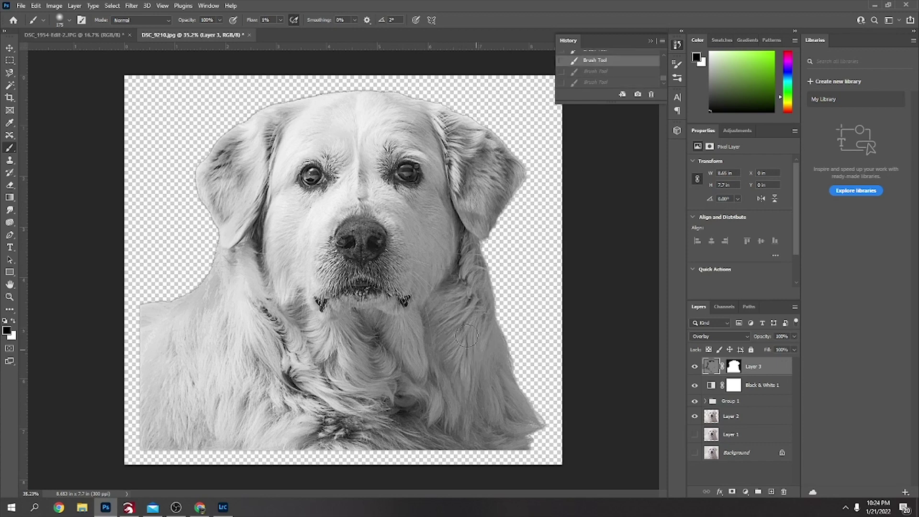
left_click(219, 20)
left_click(471, 315)
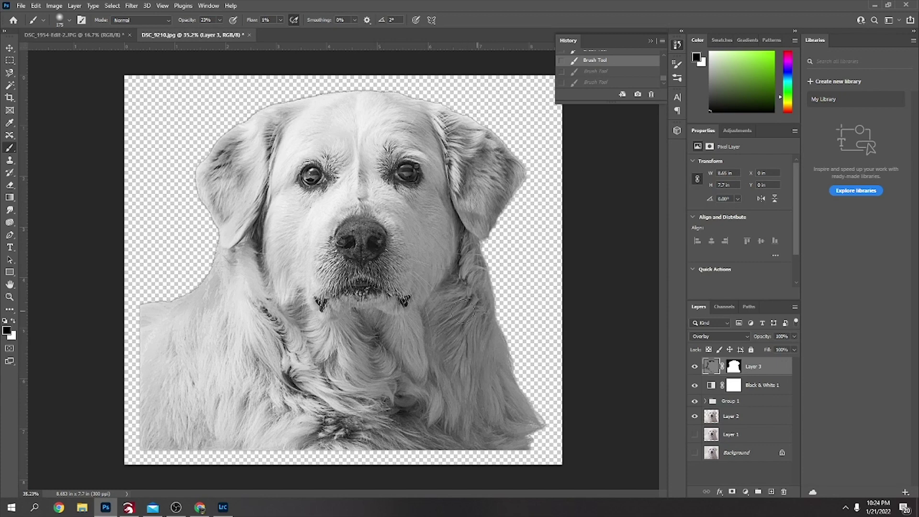
key("ctrl+shift+z")
key("ctrl+shift+z")
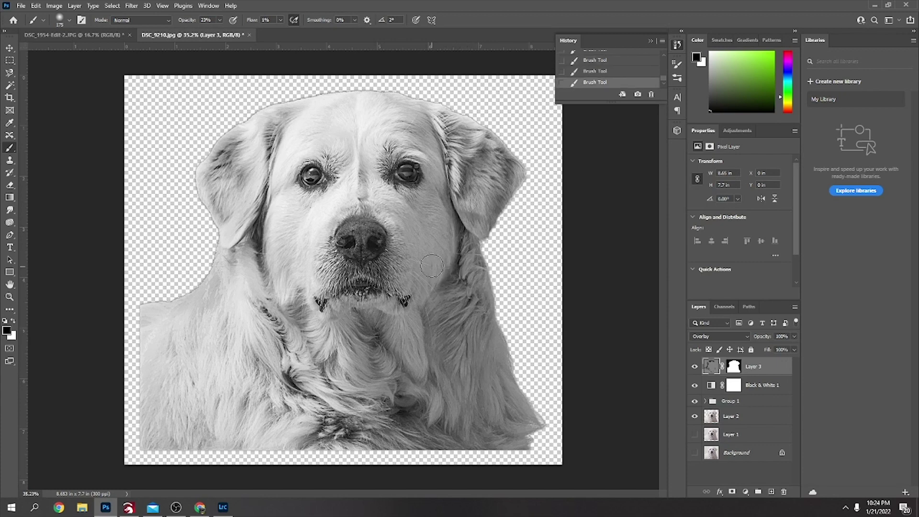
left_click(70, 21)
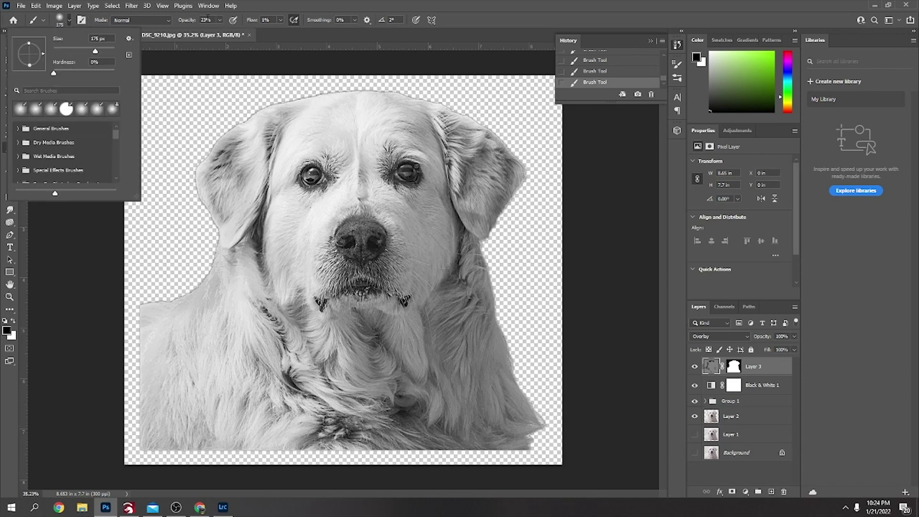
Enlarge the brush to 300 px and lighten part of the dog's face
left_click(14, 322)
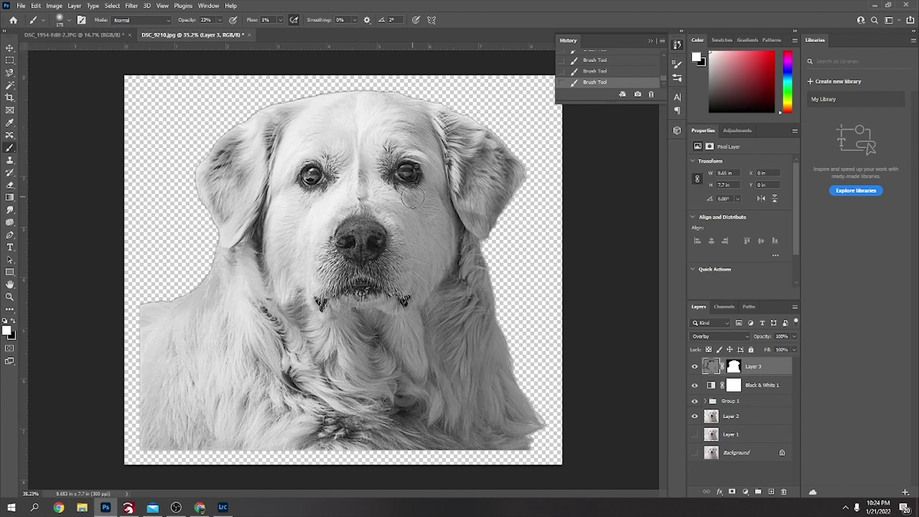
key("bracketright")
key("bracketright")
key("bracketright")
mouse_move(408, 214)
left_mouse_down()
mouse_move(399, 219)
mouse_move(421, 261)
mouse_move(415, 225)
mouse_move(424, 206)
mouse_move(426, 250)
mouse_move(443, 240)
mouse_move(397, 301)
mouse_move(308, 262)
mouse_move(343, 270)
mouse_move(306, 268)
mouse_move(335, 249)
mouse_move(338, 234)
mouse_move(378, 240)
mouse_move(359, 279)
mouse_move(378, 234)
mouse_move(382, 253)
mouse_move(359, 259)
mouse_move(340, 283)
mouse_move(378, 286)
mouse_move(435, 354)
mouse_move(501, 154)
mouse_move(504, 218)
mouse_move(402, 176)
mouse_move(409, 172)
mouse_move(397, 184)
mouse_move(410, 175)
left_mouse_up()
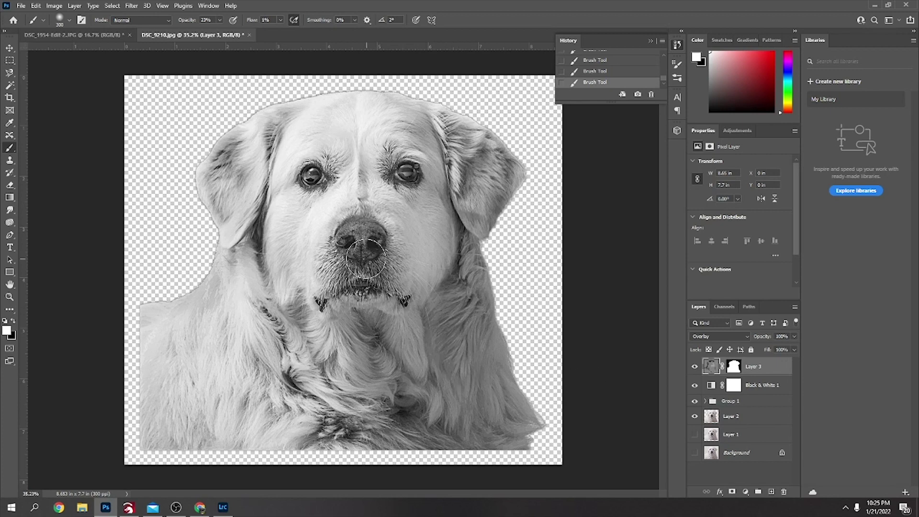
Darken above the right eye, lighten the forehead, and darken eye-to-nose and cheek-to-chest fur
key("x")
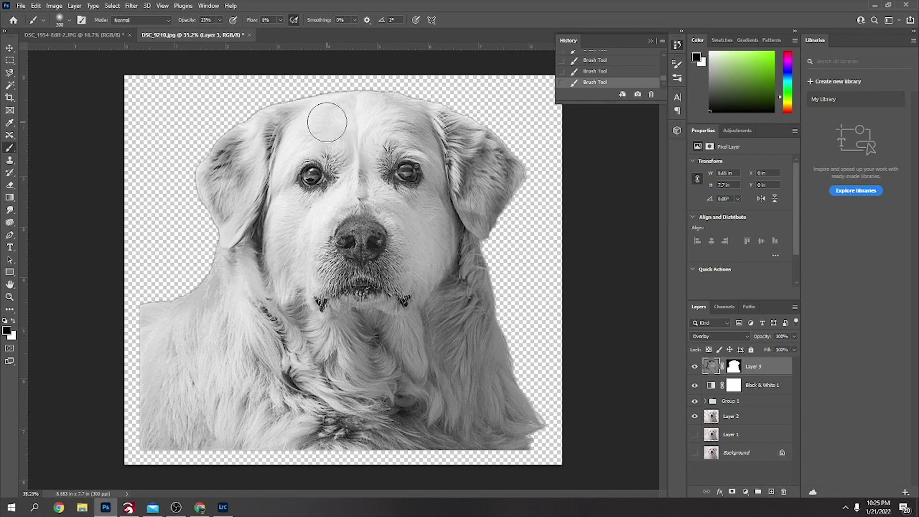
mouse_move(335, 120)
left_mouse_down()
mouse_move(318, 119)
mouse_move(365, 113)
mouse_move(419, 126)
left_mouse_up()
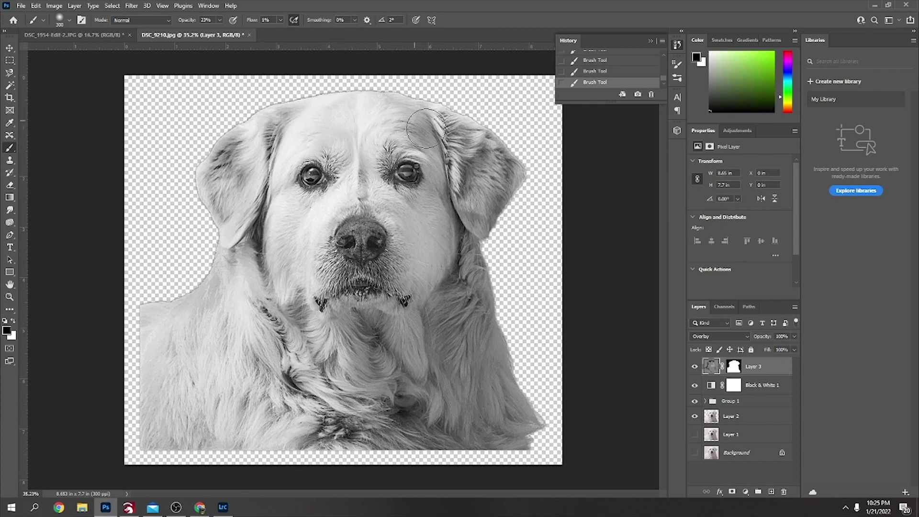
key("x")
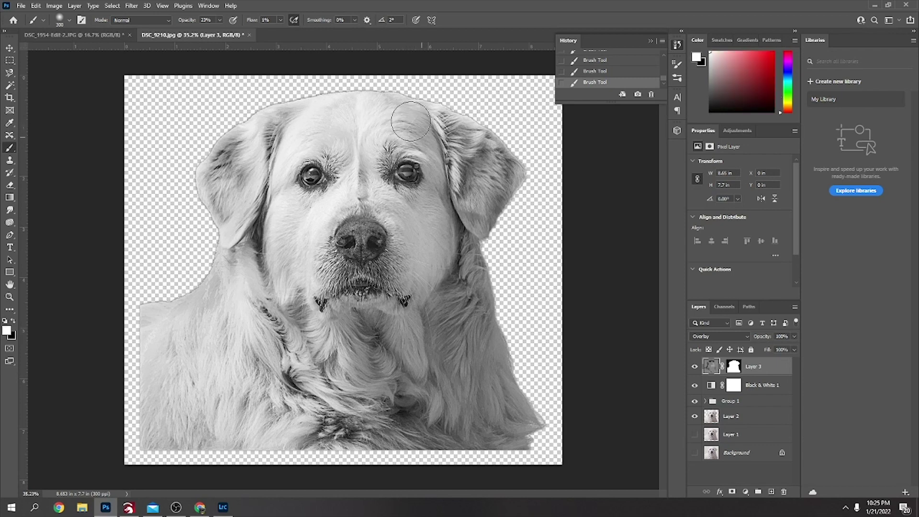
mouse_move(326, 128)
left_mouse_down()
mouse_move(375, 118)
mouse_move(337, 111)
mouse_move(399, 109)
mouse_move(326, 110)
mouse_move(381, 110)
left_mouse_up()
key("x")
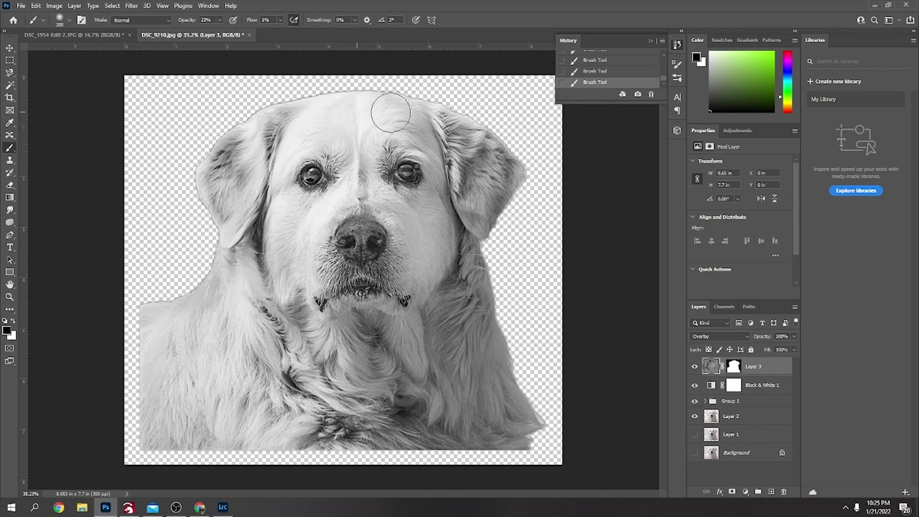
mouse_move(338, 173)
left_mouse_down()
mouse_move(386, 210)
mouse_move(397, 242)
mouse_move(293, 206)
mouse_move(319, 279)
mouse_move(411, 299)
mouse_move(466, 239)
mouse_move(478, 242)
mouse_move(344, 316)
left_mouse_up()
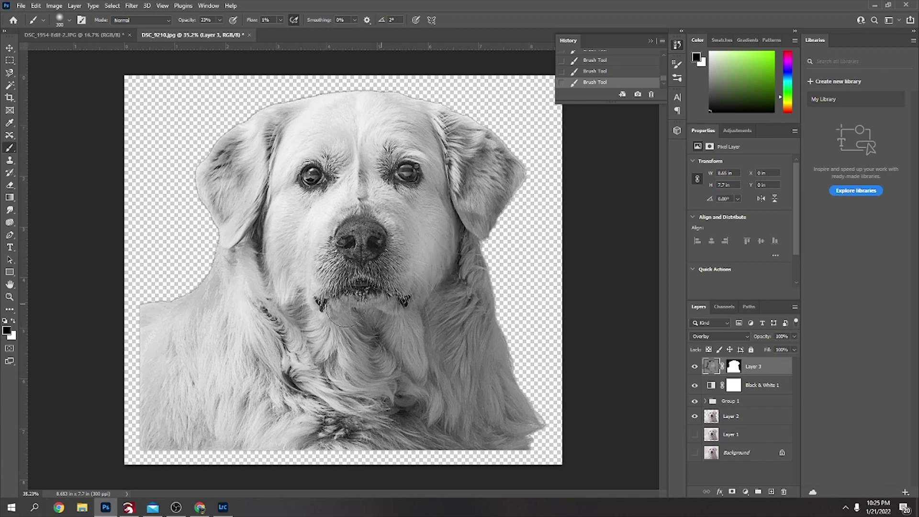
mouse_move(280, 275)
left_mouse_down()
mouse_move(288, 290)
mouse_move(526, 353)
left_mouse_up()
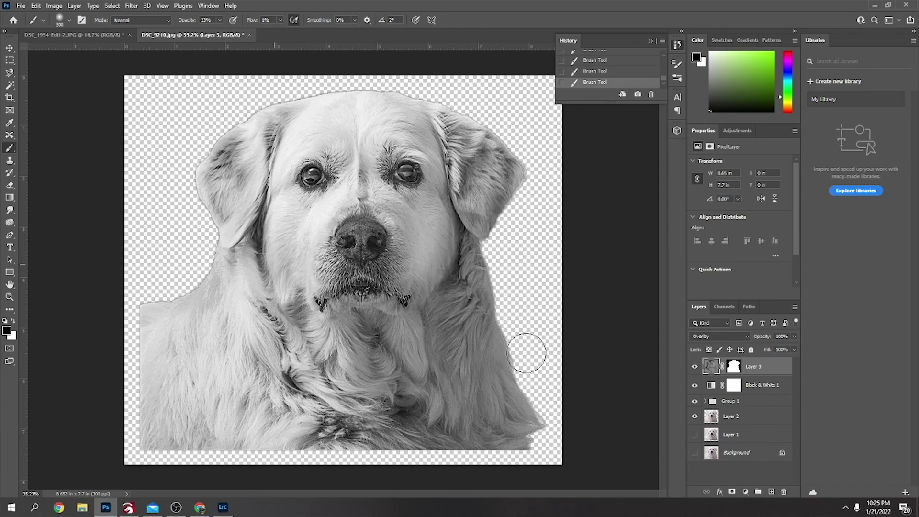
Undo the last strokes, lighten the dog's chin in white, then switch back to black
key("x")
key("ctrl+z")
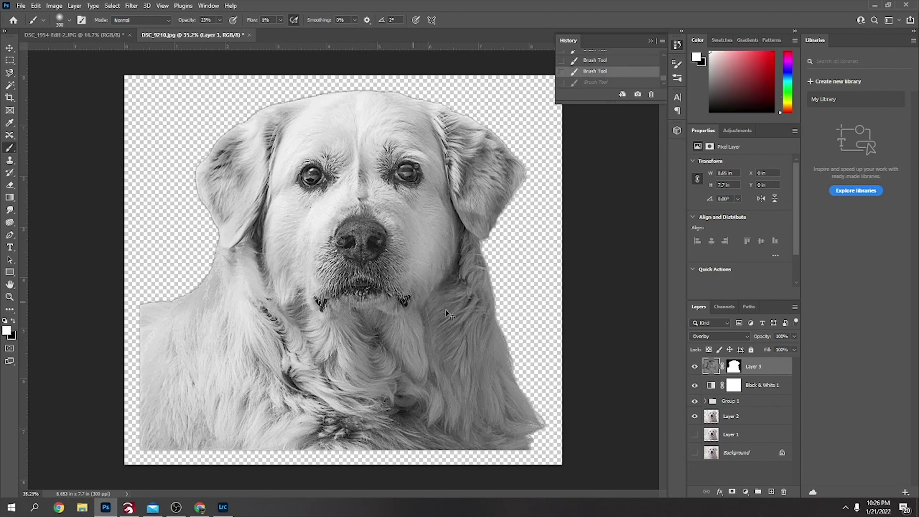
key("ctrl+z")
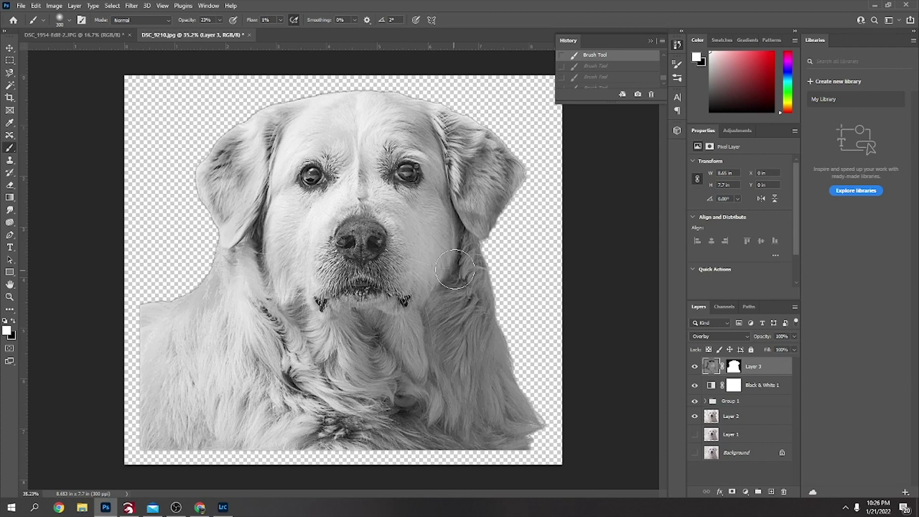
left_click_drag(435, 308, 405, 312)
key("x")
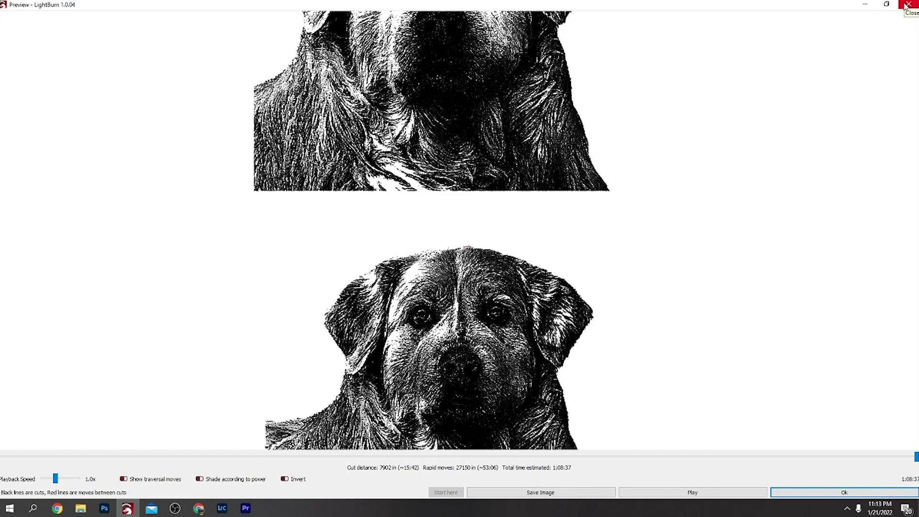
Close LightBurn's engraving preview and bring the DSC_9210.jpg dog photo back up in Photoshop
left_click(906, 4)
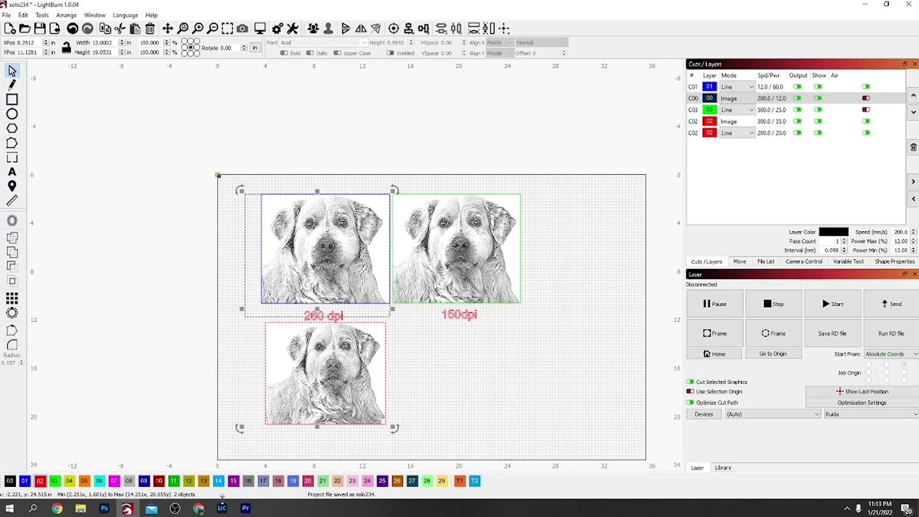
left_click(103, 510)
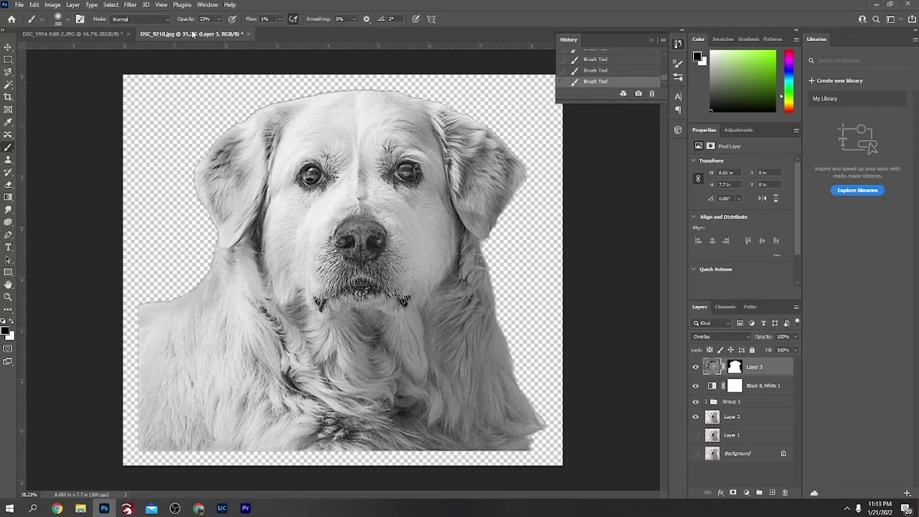
Brush black at 23% over the dog's nose on the Overlay layer, then swap back to white
left_click(95, 37)
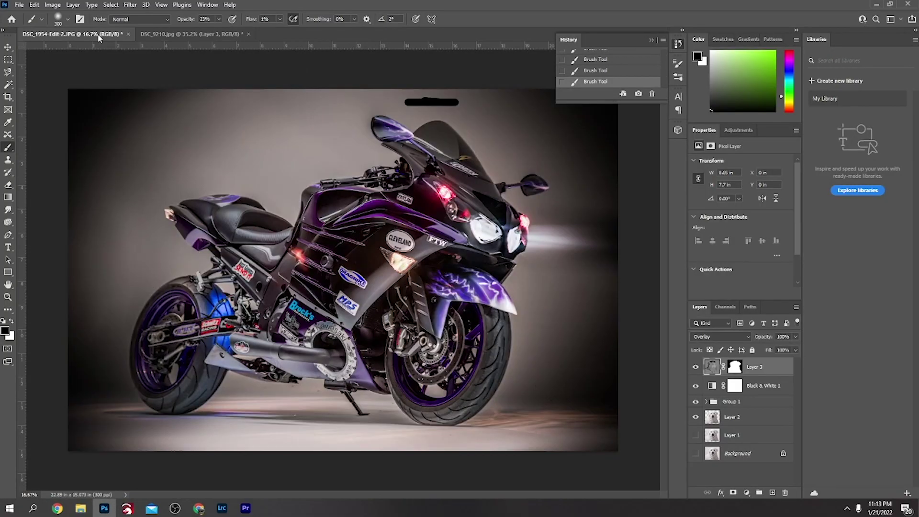
left_click(180, 35)
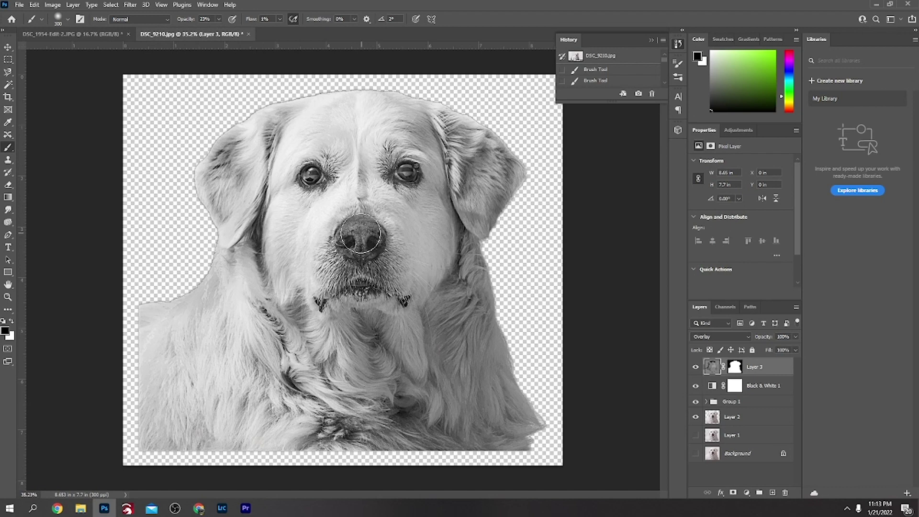
left_click_drag(363, 240, 361, 265)
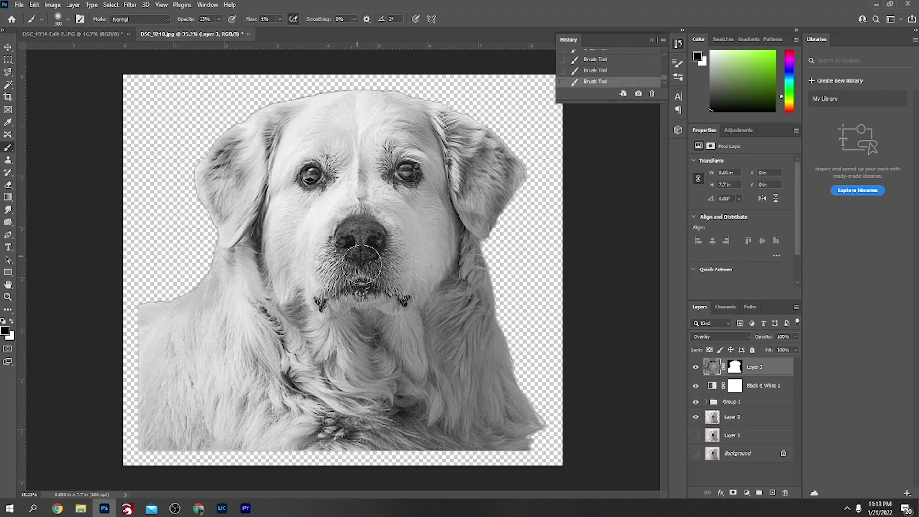
key("x")
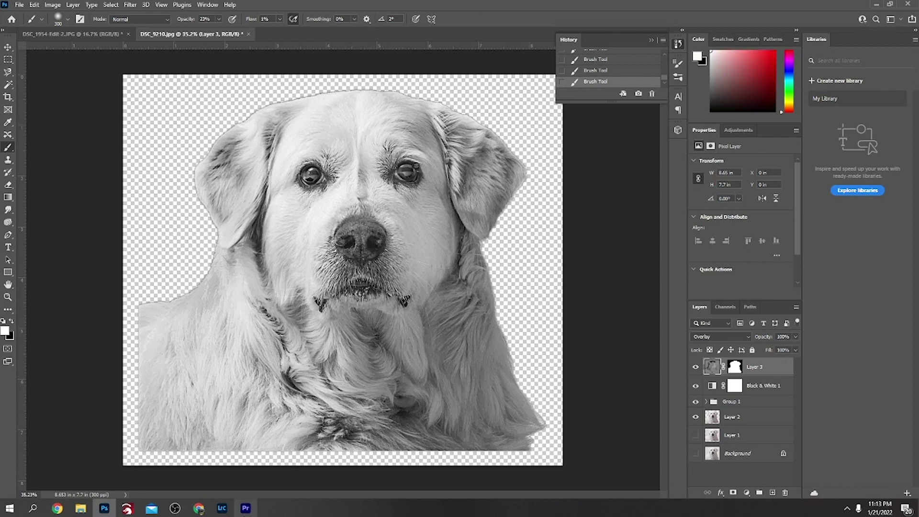
left_click(248, 511)
left_click(251, 511)
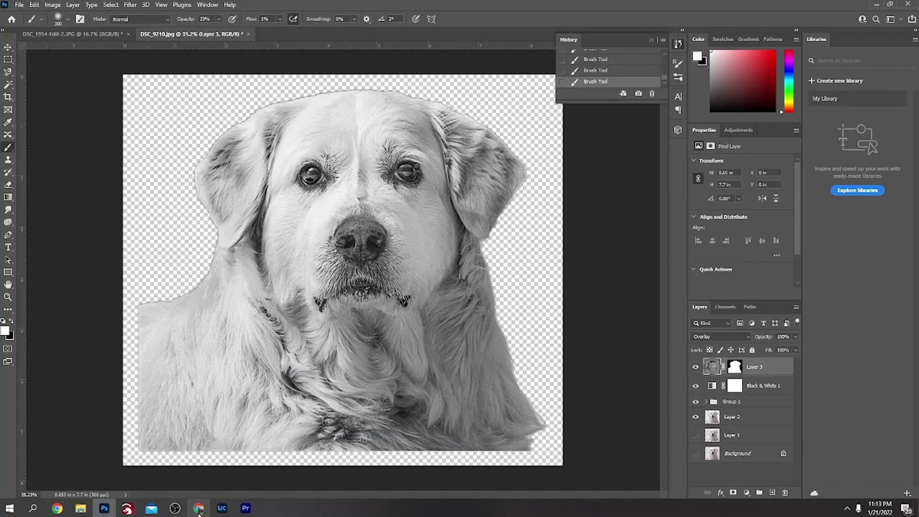
Open LightBurn's engraving preview maximized and zoom in on the dog's face
left_click(127, 508)
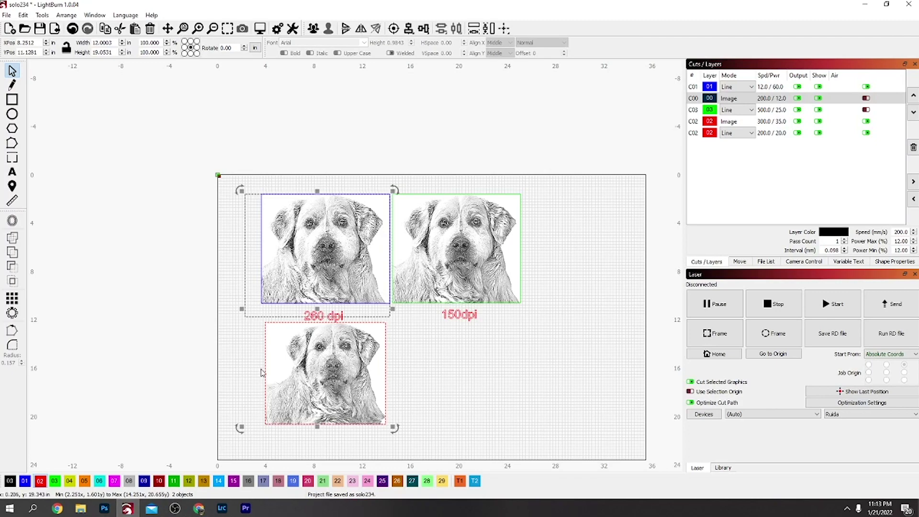
left_click(260, 28)
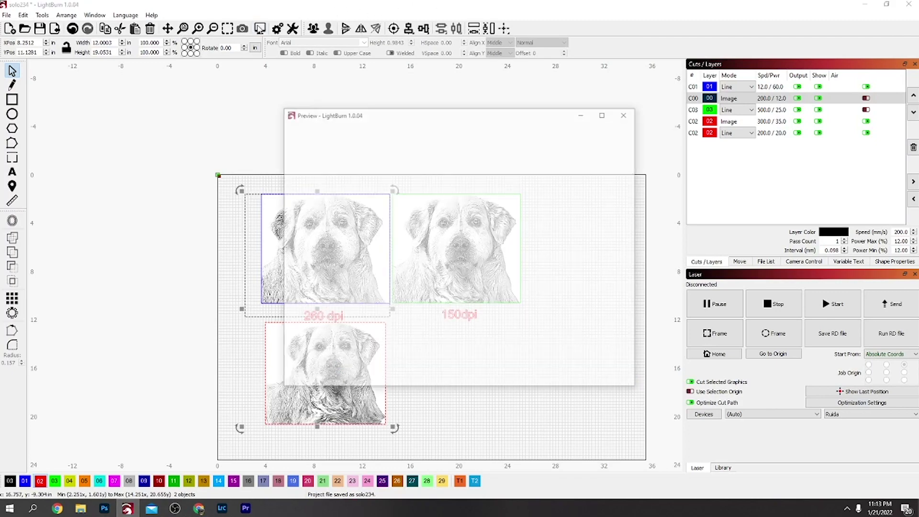
left_click(605, 113)
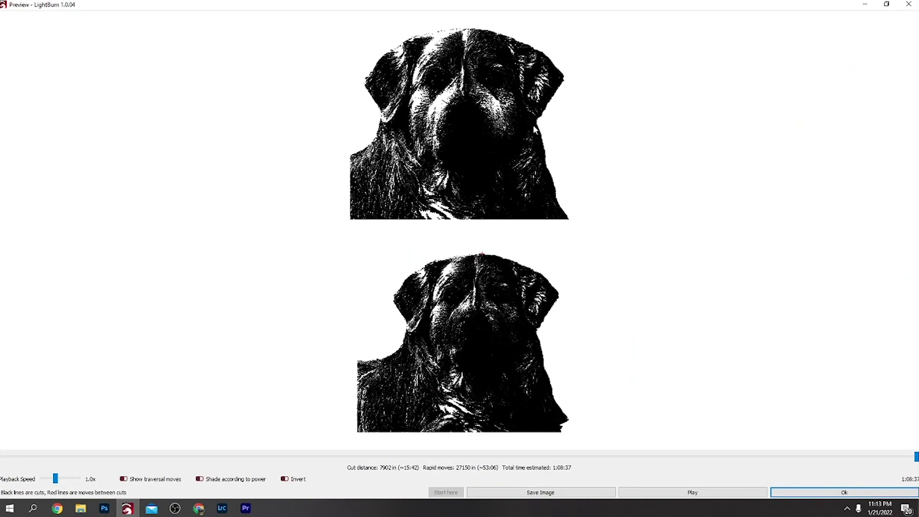
scroll(533, 124, "up", 5)
scroll(507, 135, "up", 2)
left_click_drag(509, 144, 565, 332)
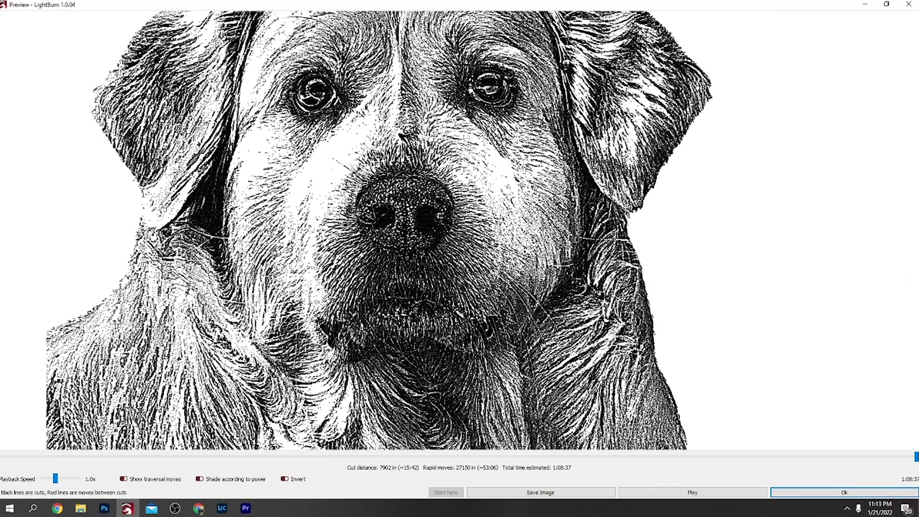
Zoom and pan the preview to inspect the rendered detail below the dog
scroll(500, 235, "down", 1)
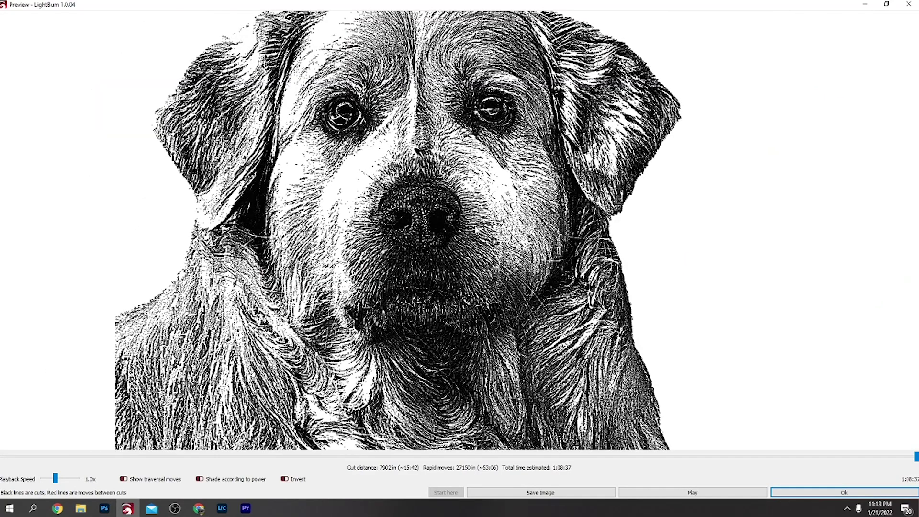
scroll(434, 216, "up", 1)
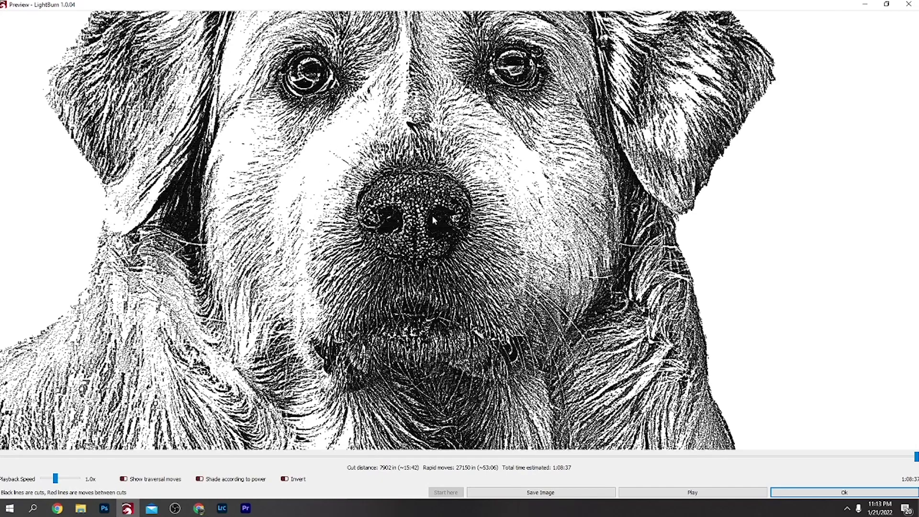
scroll(432, 218, "down", 2)
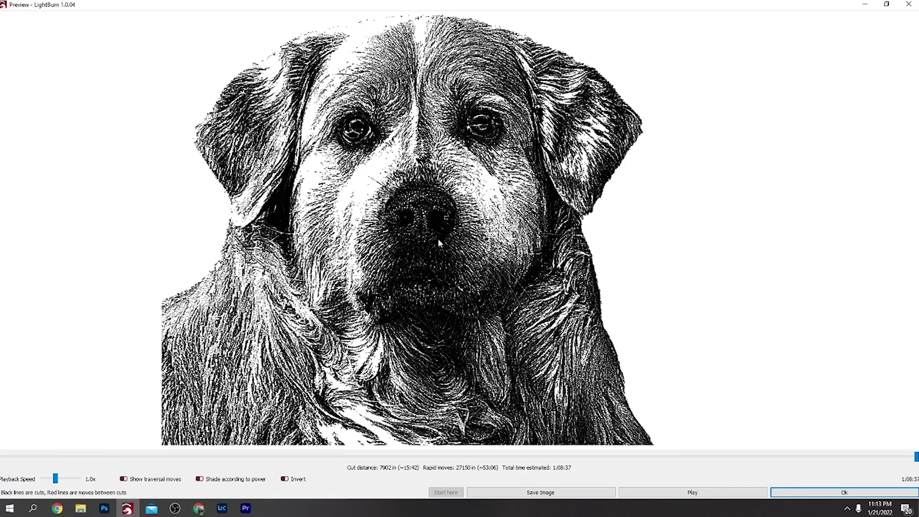
scroll(433, 261, "down", 1)
left_click_drag(430, 265, 410, 89)
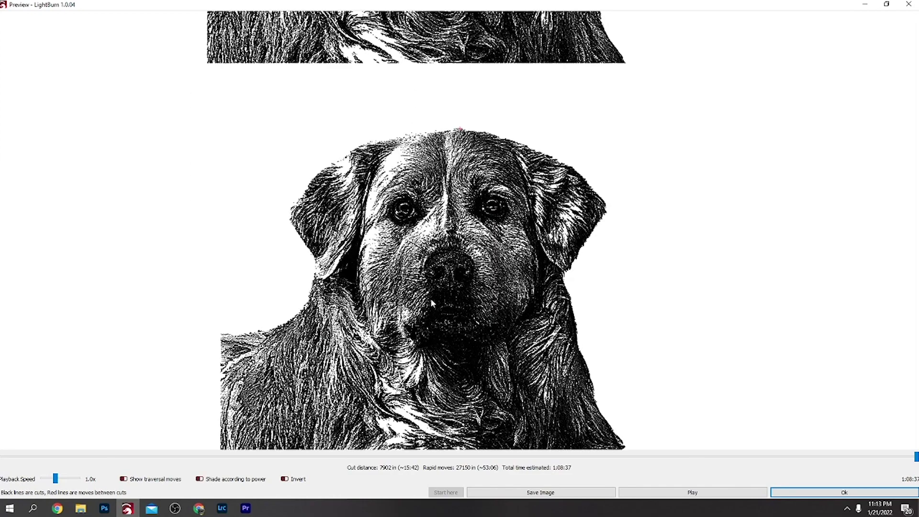
scroll(431, 303, "up", 2)
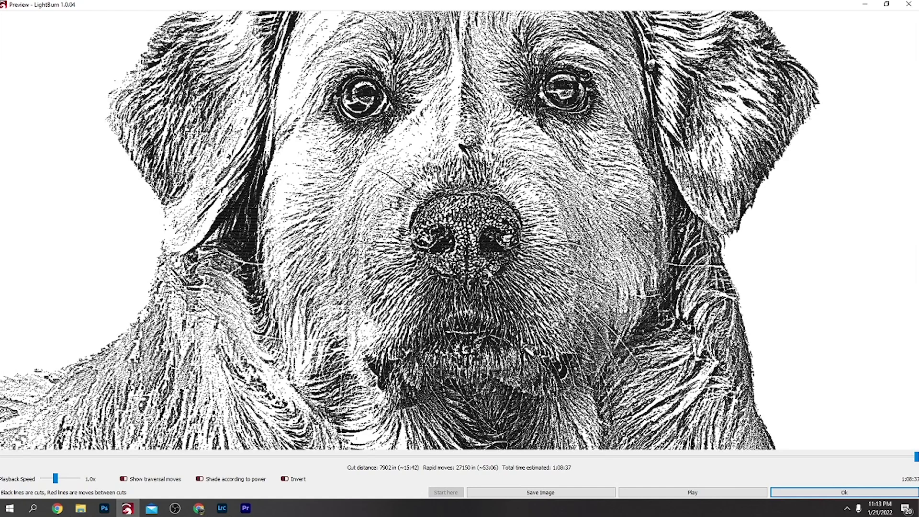
scroll(466, 294, "down", 2)
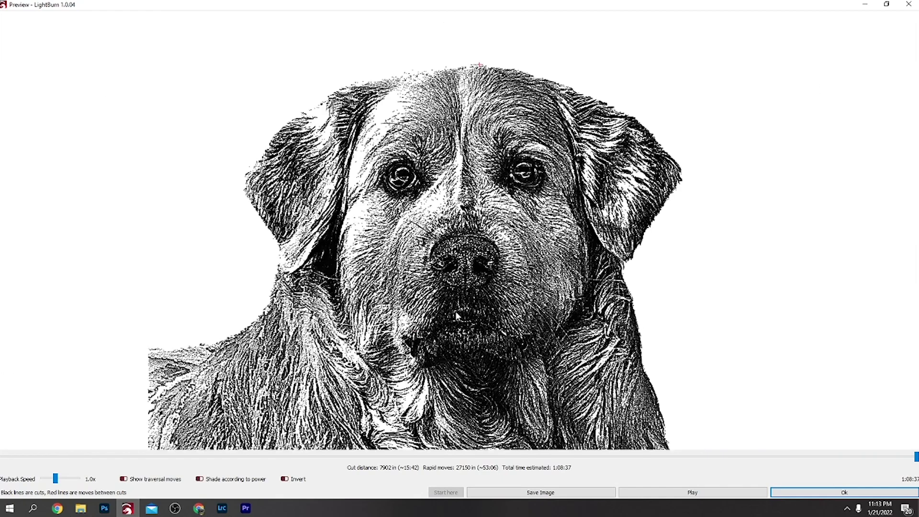
scroll(455, 311, "down", 3)
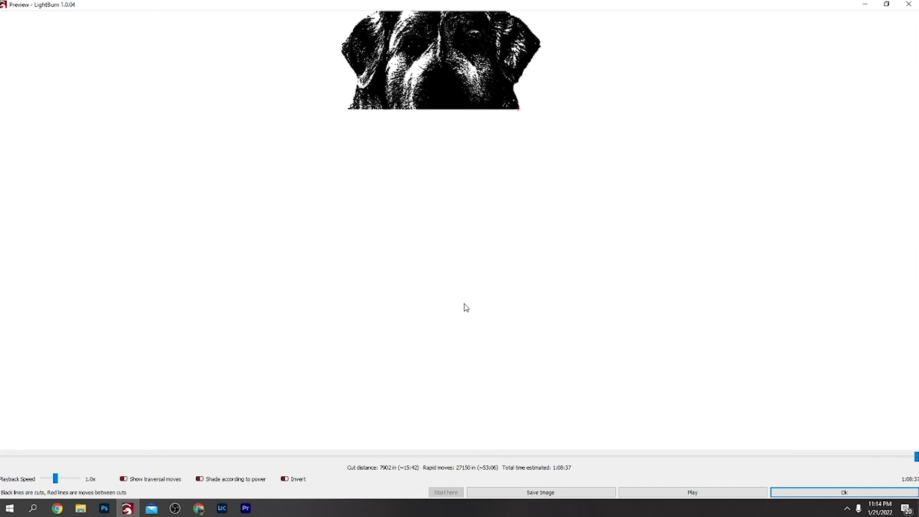
scroll(467, 308, "up", 2)
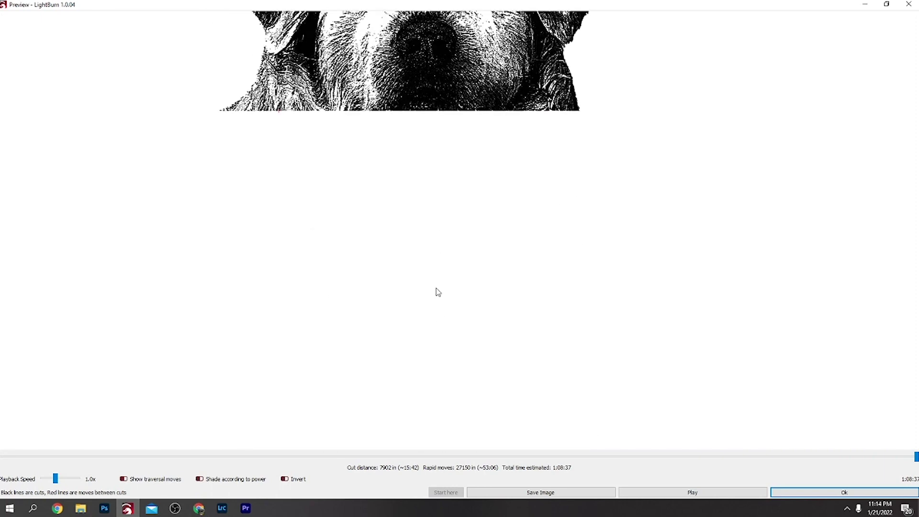
scroll(426, 238, "up", 1)
left_click_drag(457, 163, 440, 371)
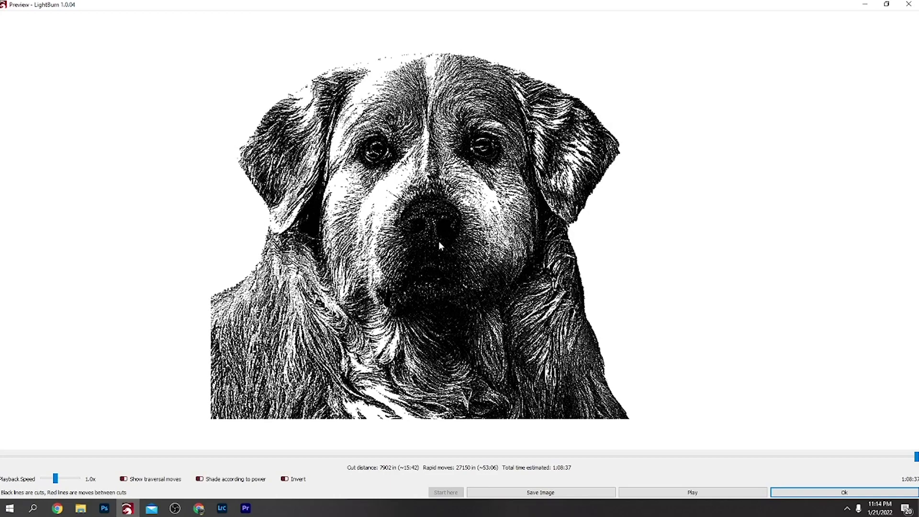
scroll(439, 244, "up", 1)
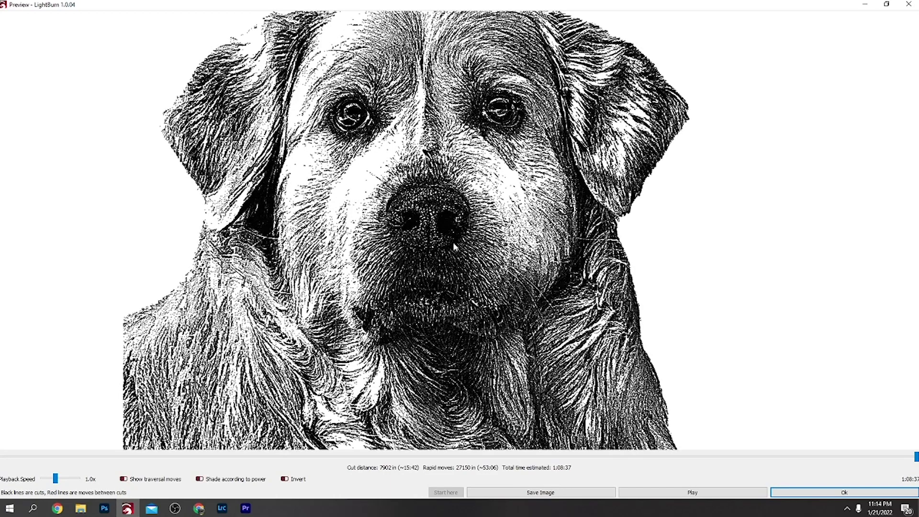
scroll(439, 216, "up", 1)
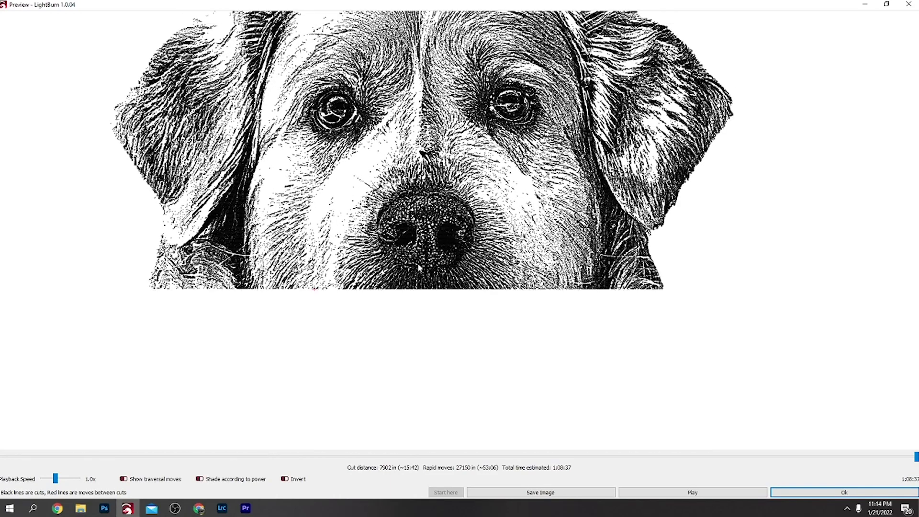
left_click_drag(439, 215, 449, 187)
left_click_drag(438, 254, 448, 157)
scroll(435, 205, "down", 1)
scroll(434, 204, "down", 2)
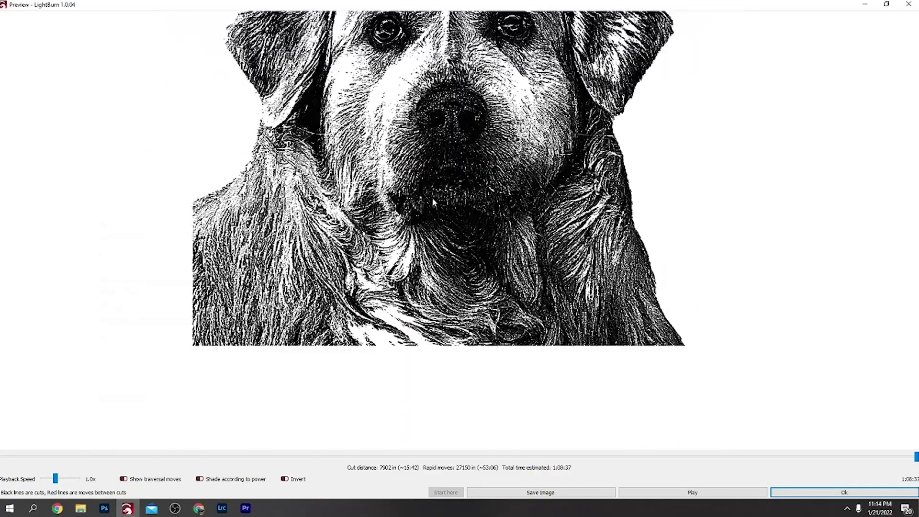
left_click_drag(430, 184, 410, 256)
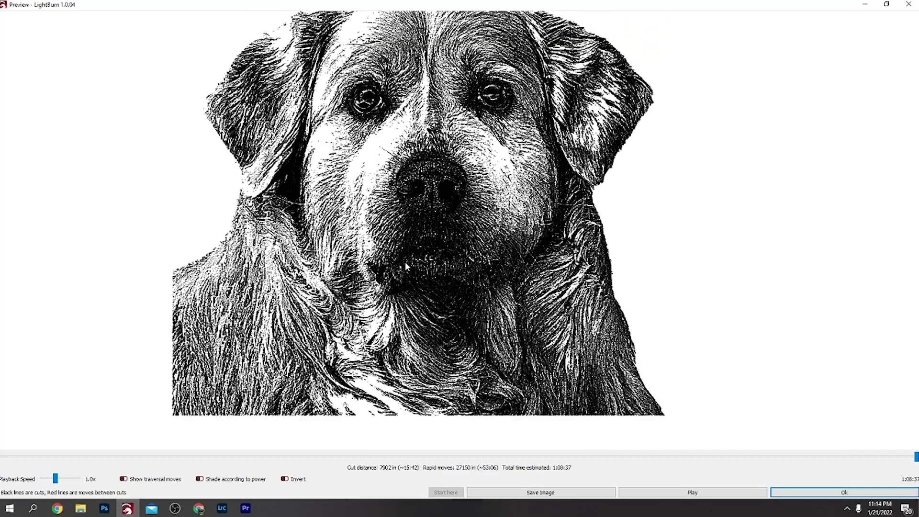
scroll(406, 263, "down", 2)
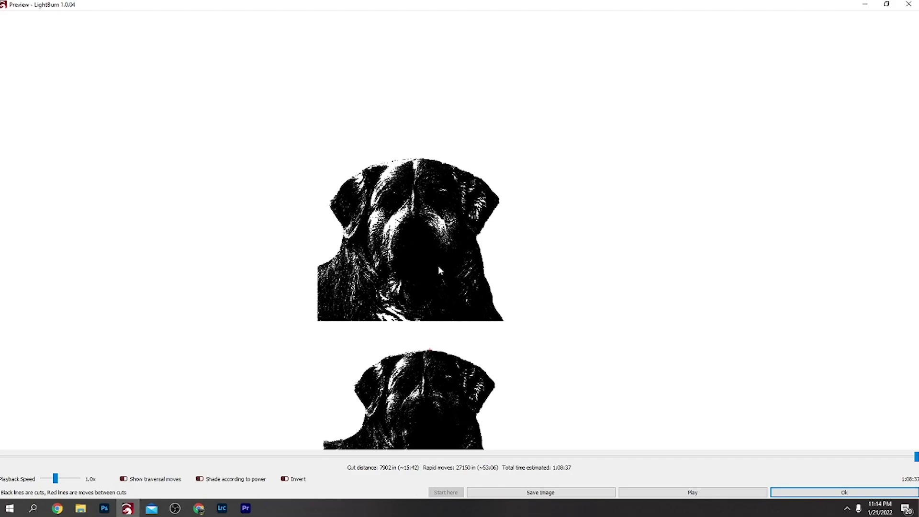
scroll(434, 279, "up", 5)
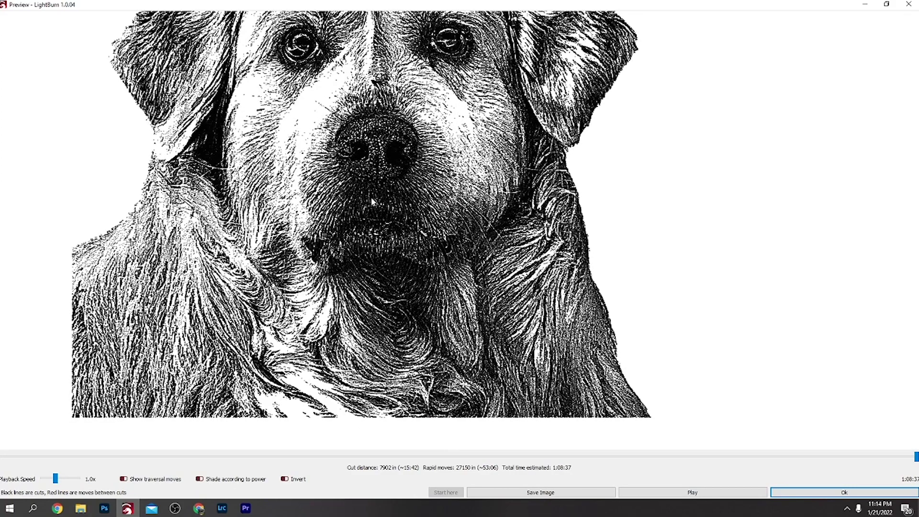
left_click_drag(373, 193, 462, 322)
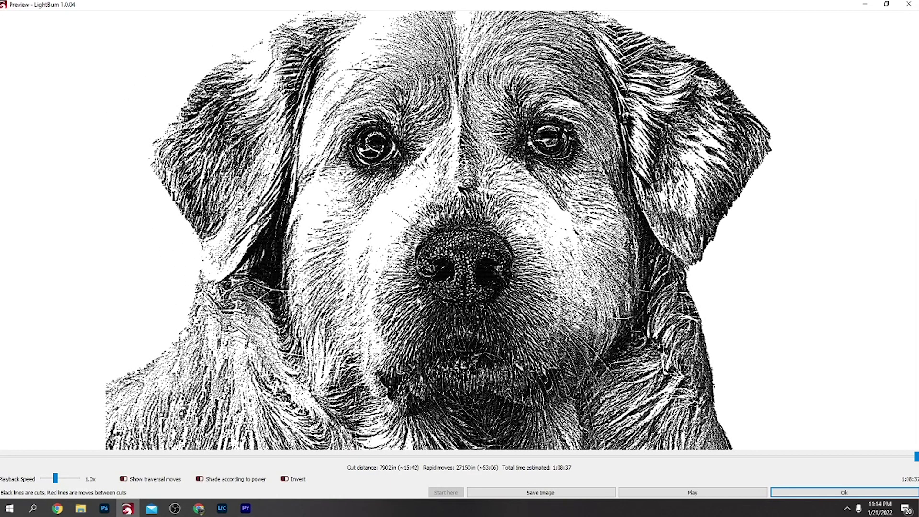
scroll(389, 278, "down", 1)
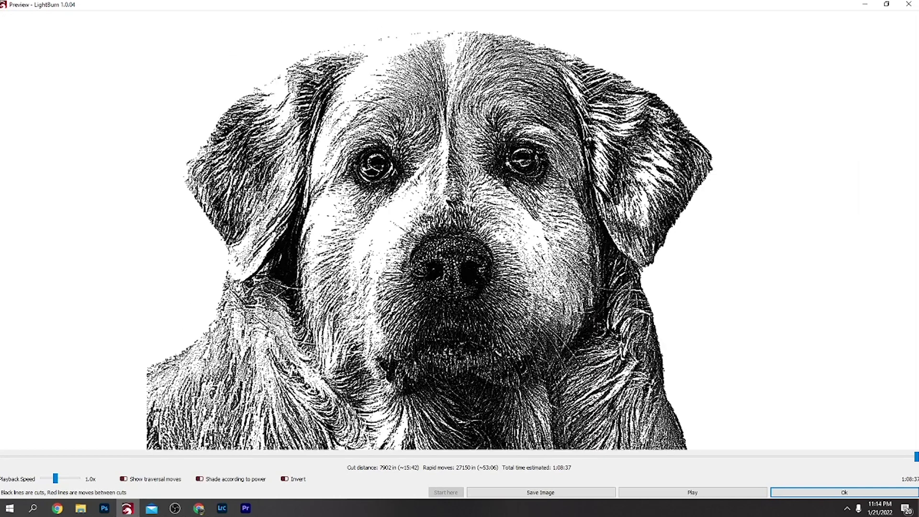